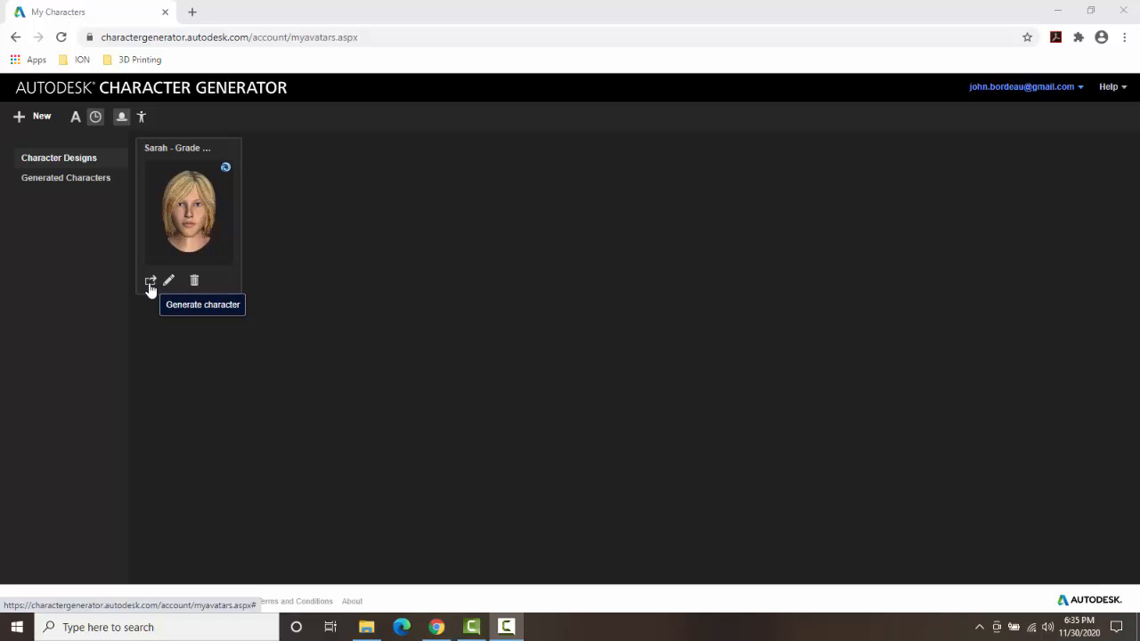
Show the character designs as full-body thumbnails and open the generation settings for the Sarah - Grade School Teacher design
click(182, 217)
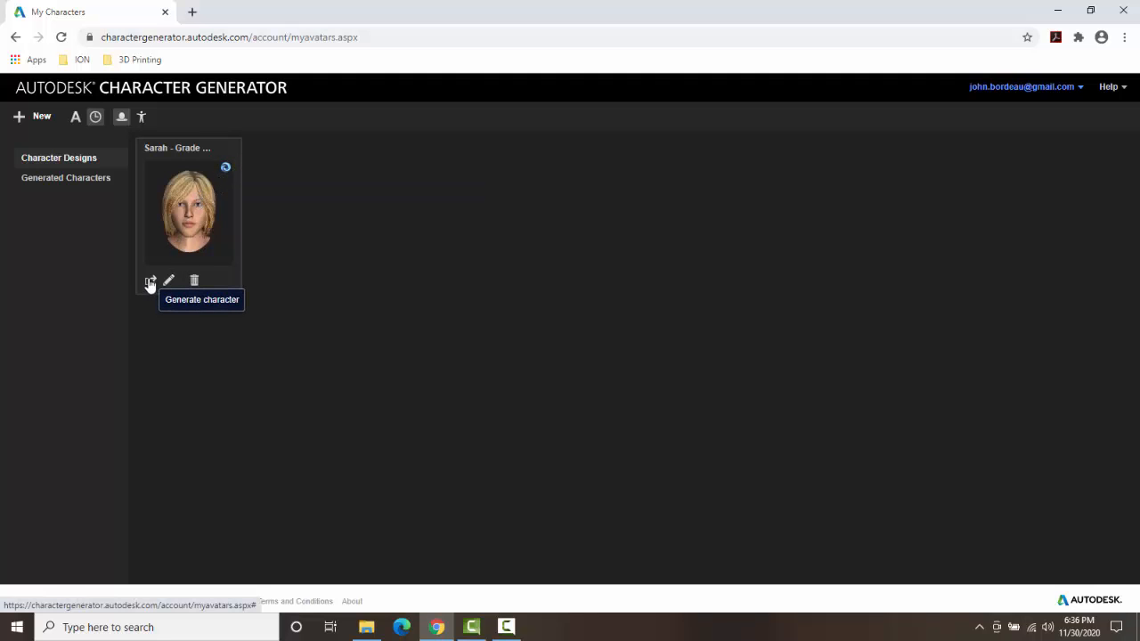
click(141, 118)
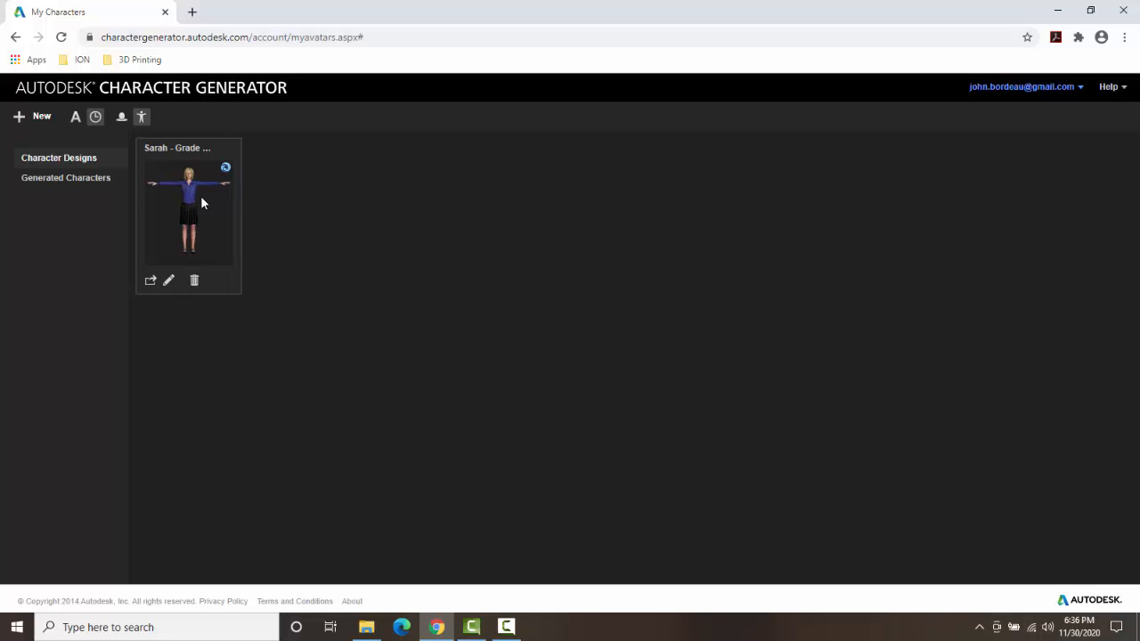
click(149, 283)
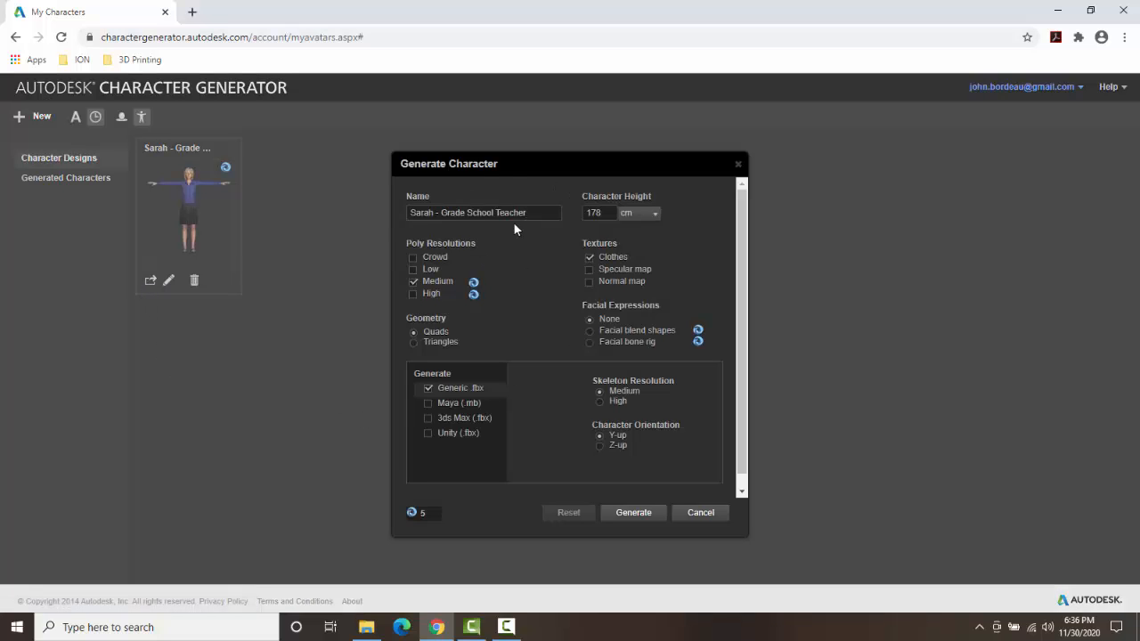
Set the character height to 66 inches
click(655, 217)
click(643, 238)
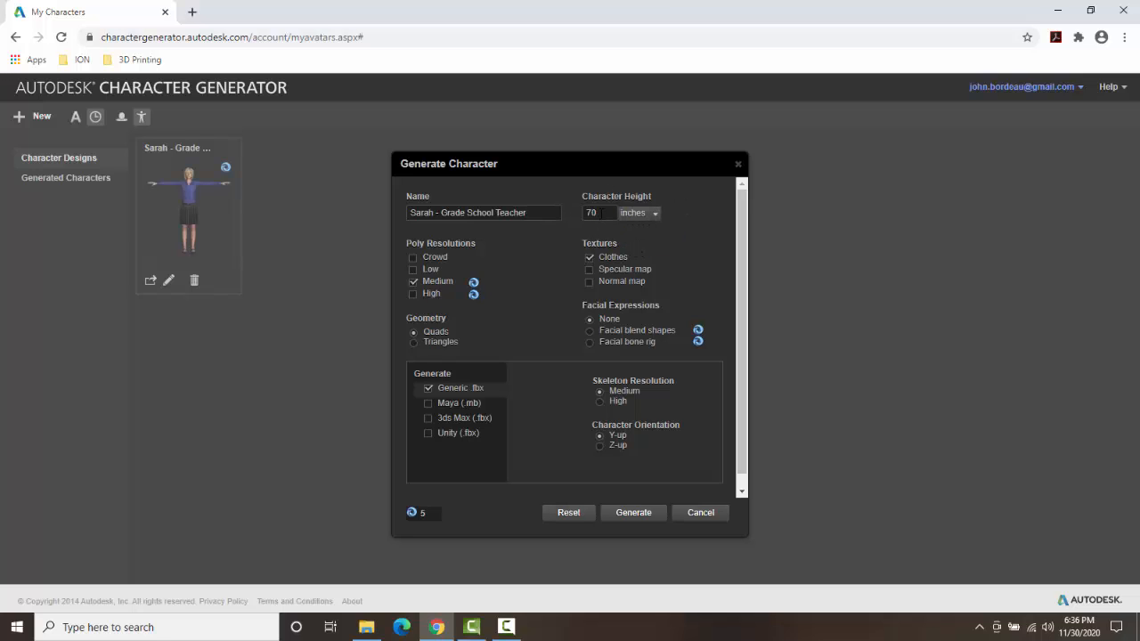
double_click(589, 212)
text(66)
Set the poly resolution to Low only, with Medium deselected
click(412, 269)
click(413, 282)
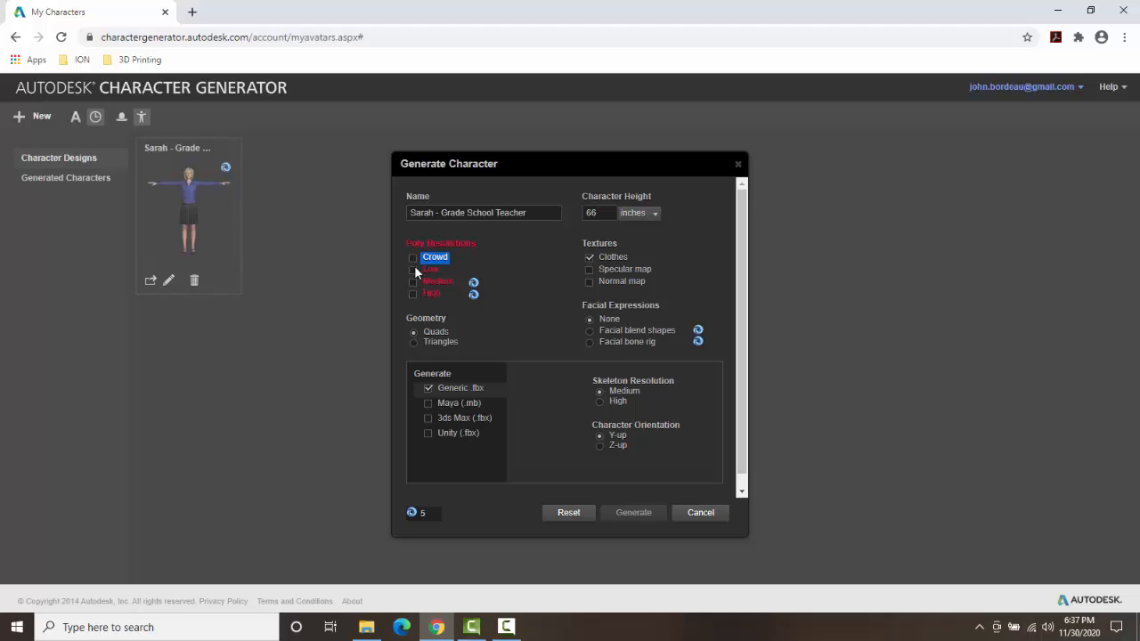
click(415, 268)
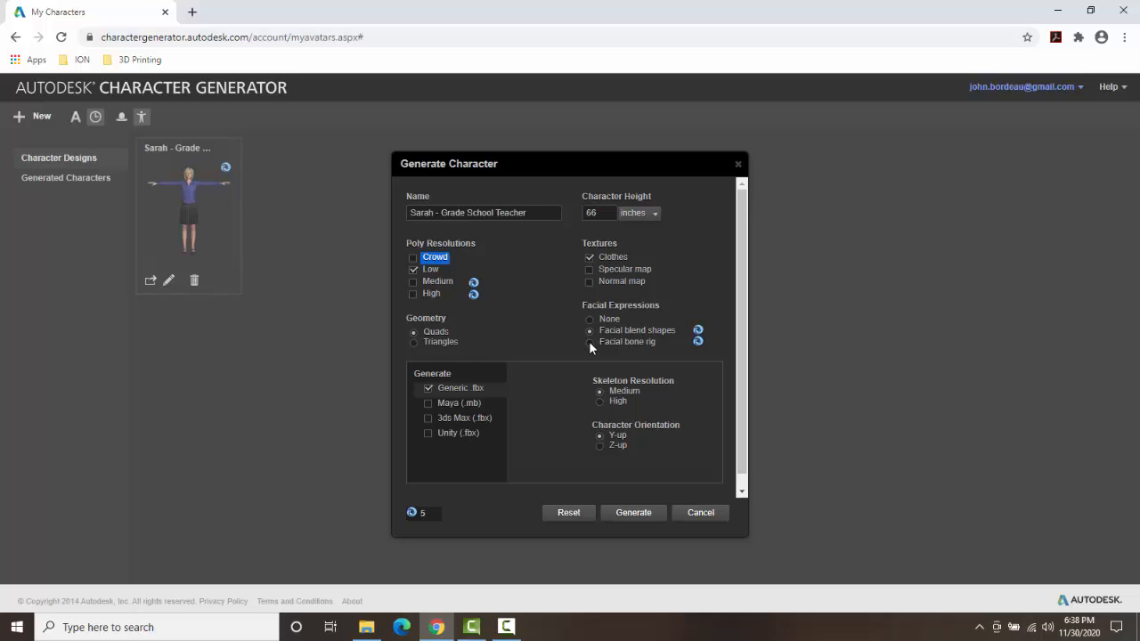
Set facial expressions to None and skeleton resolution to High, and generate the character
click(591, 319)
click(600, 402)
click(634, 513)
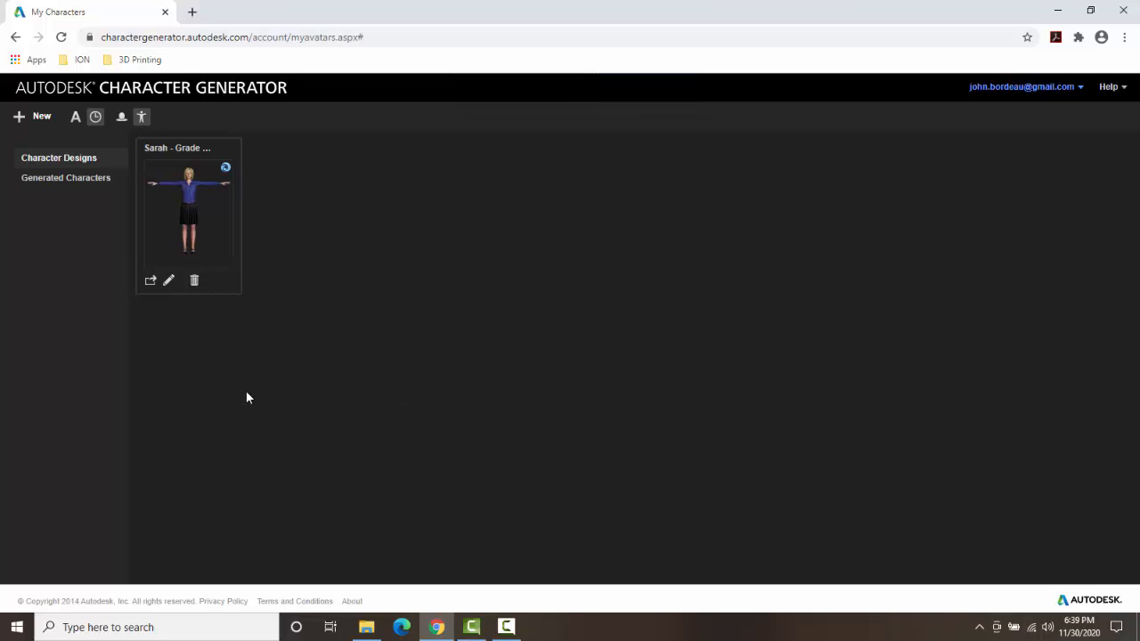
Check the Generated Characters list for the new character, comparing it with the Character Designs list
click(56, 179)
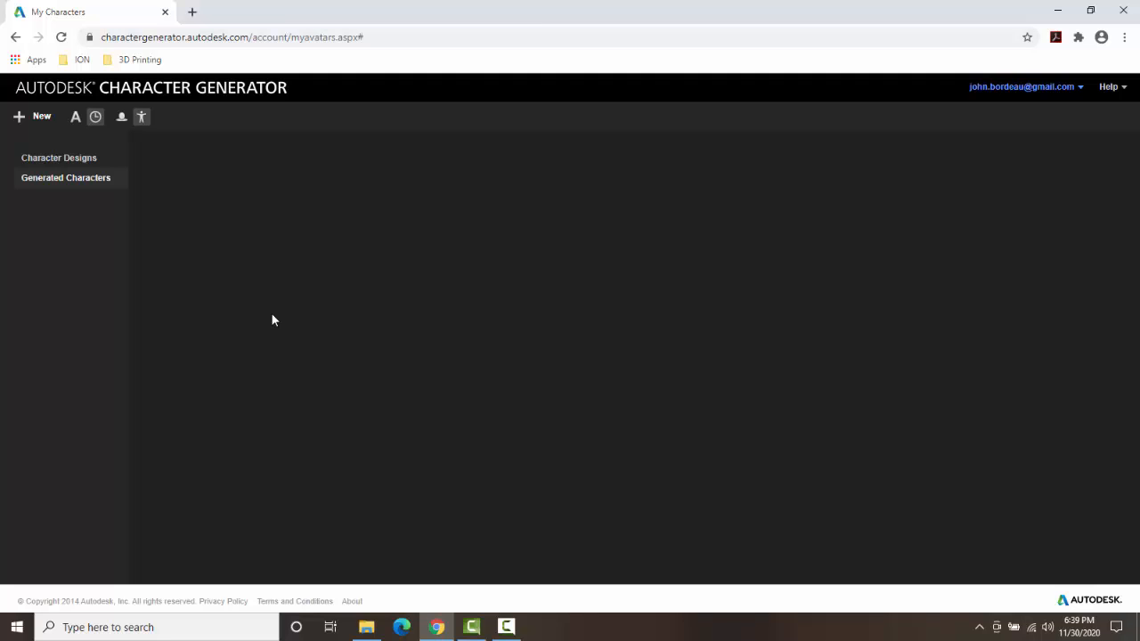
click(85, 159)
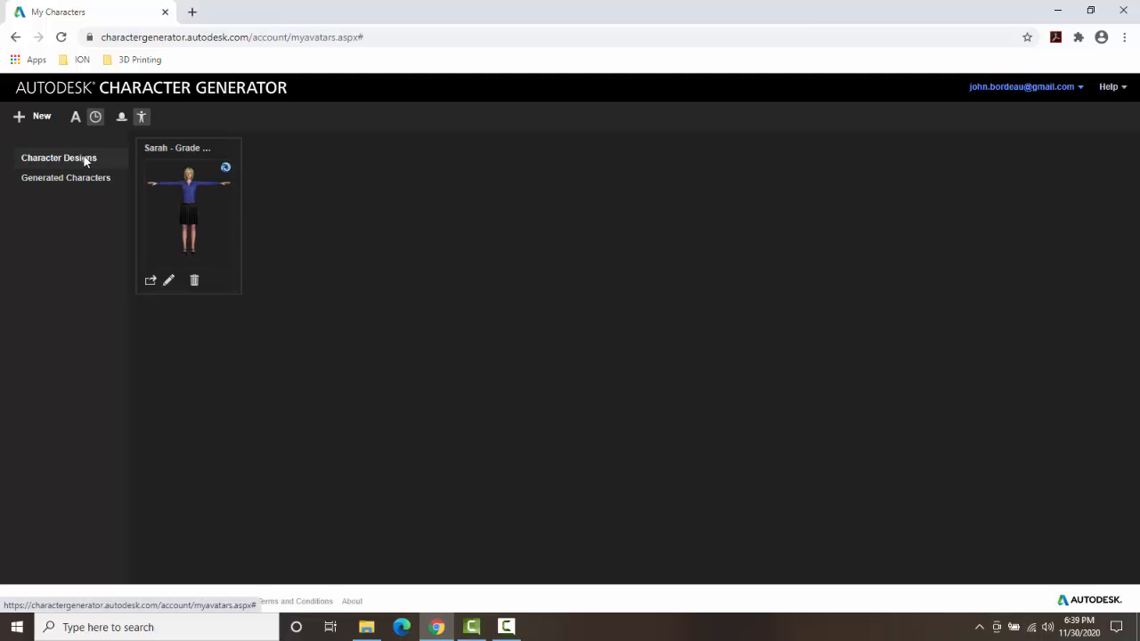
click(78, 179)
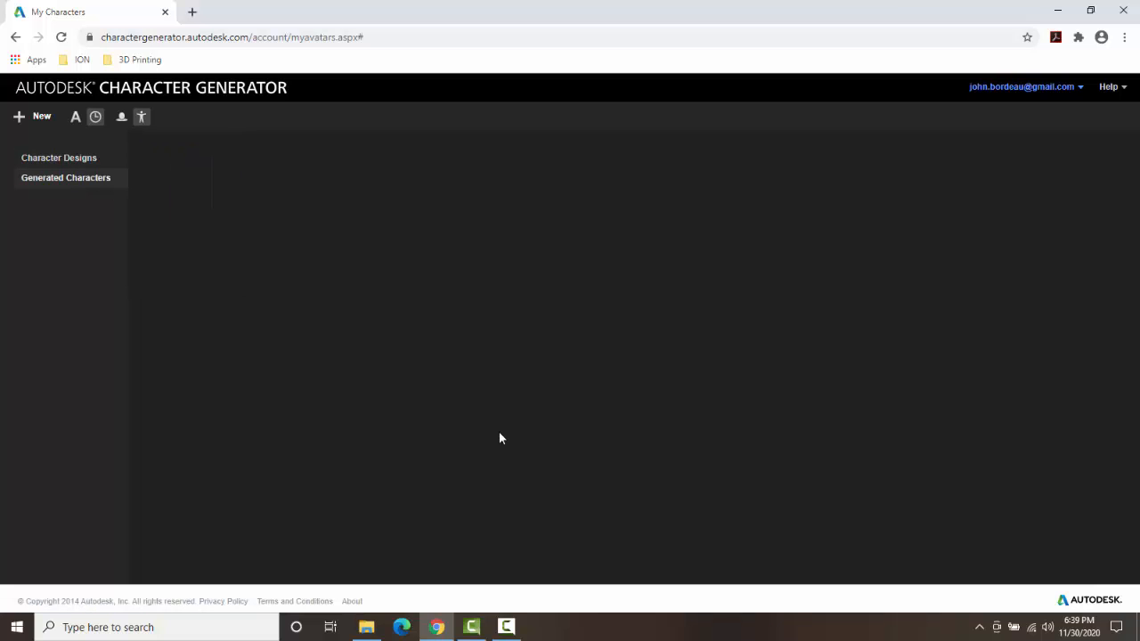
mouse_move(506, 623)
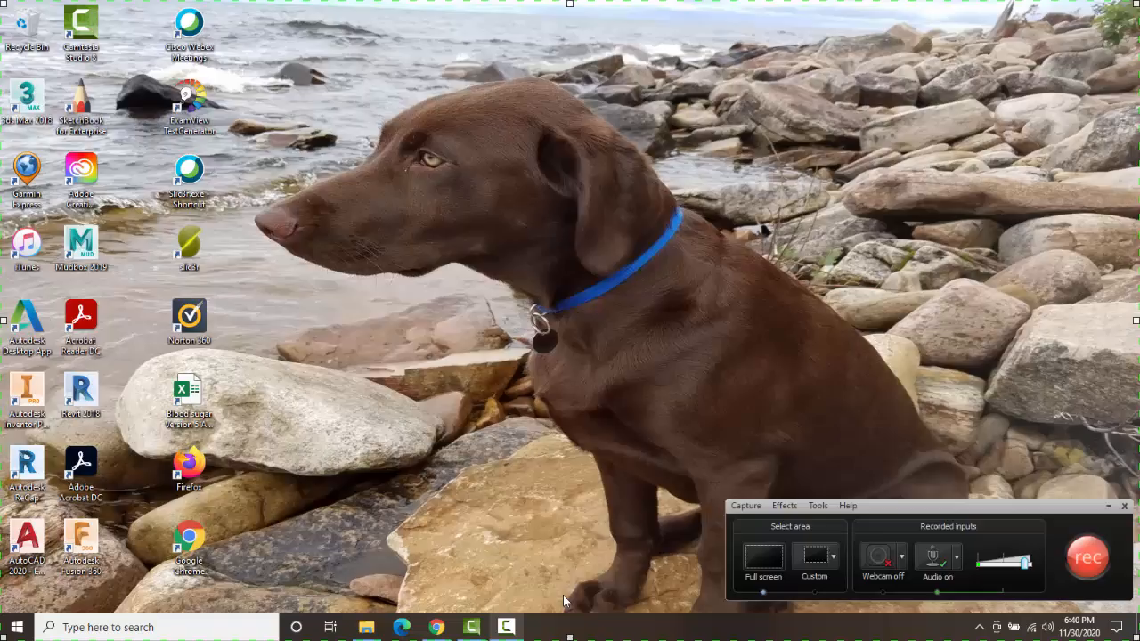
click(564, 595)
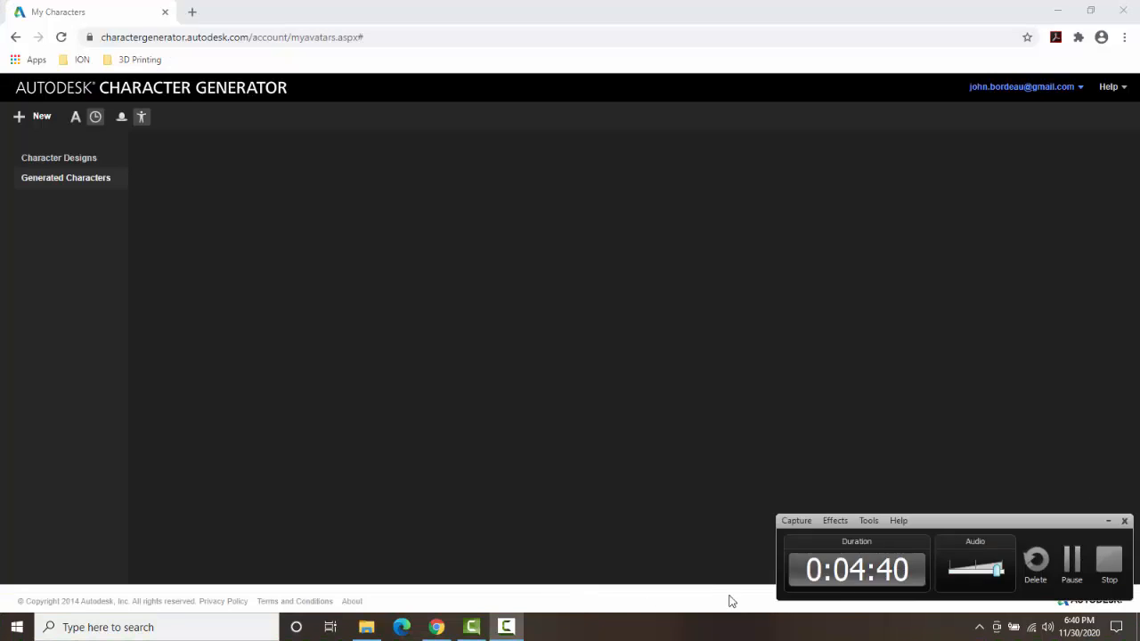
click(1071, 559)
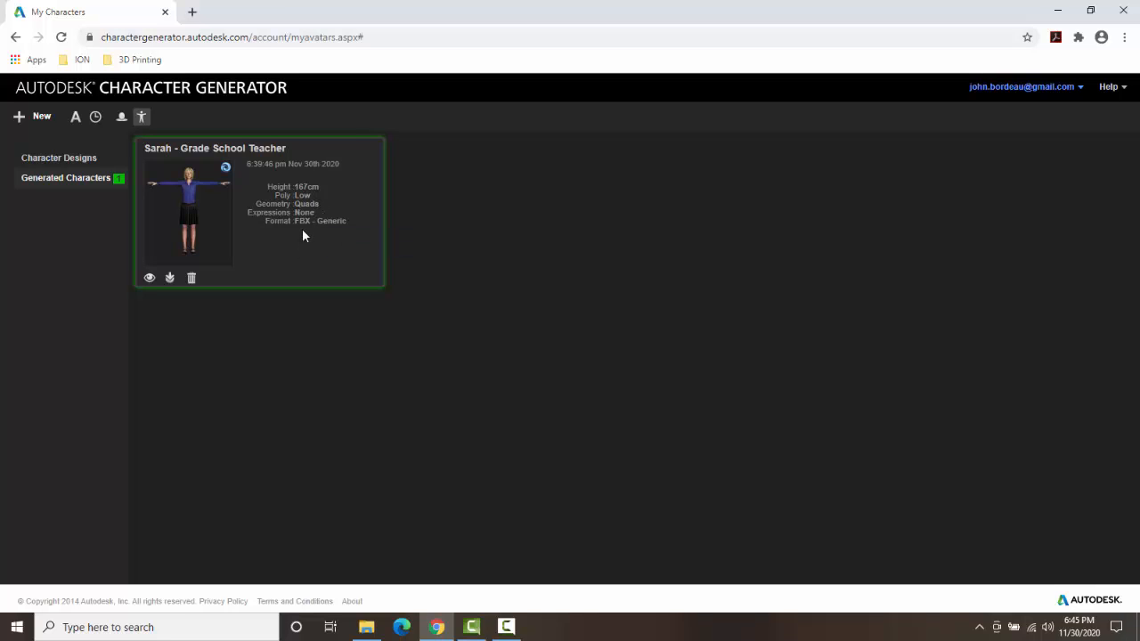
Preview the generated Sarah - Grade School Teacher character in 3D, examining it from several angles and distances, and close the preview
click(150, 278)
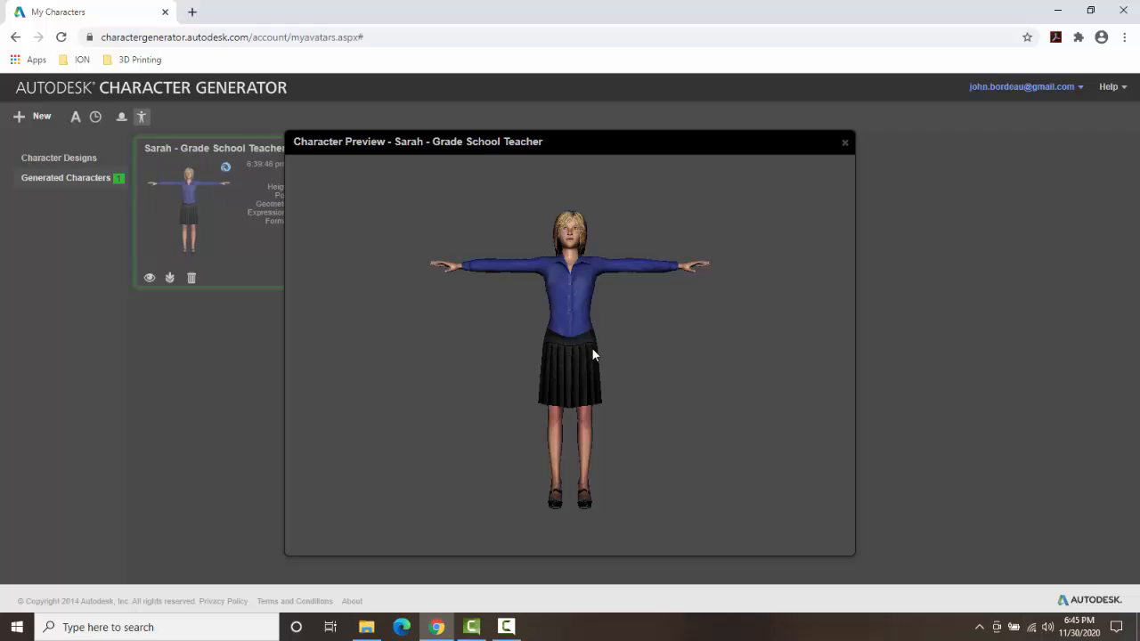
drag(591, 347, 635, 344)
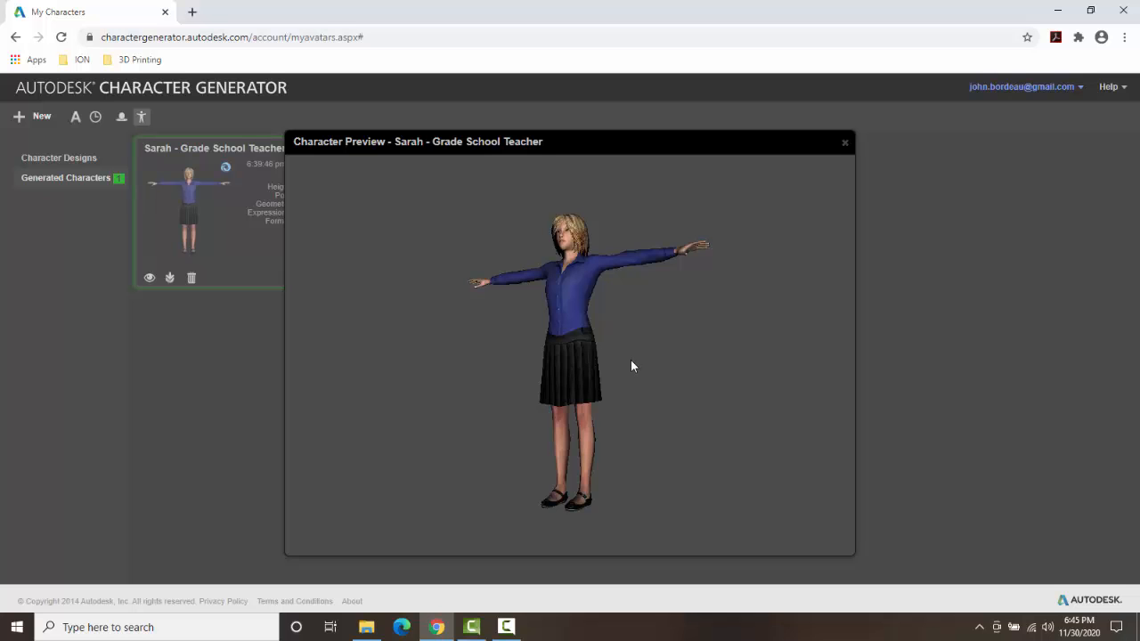
drag(630, 360, 535, 358)
drag(642, 321, 521, 355)
drag(619, 354, 565, 353)
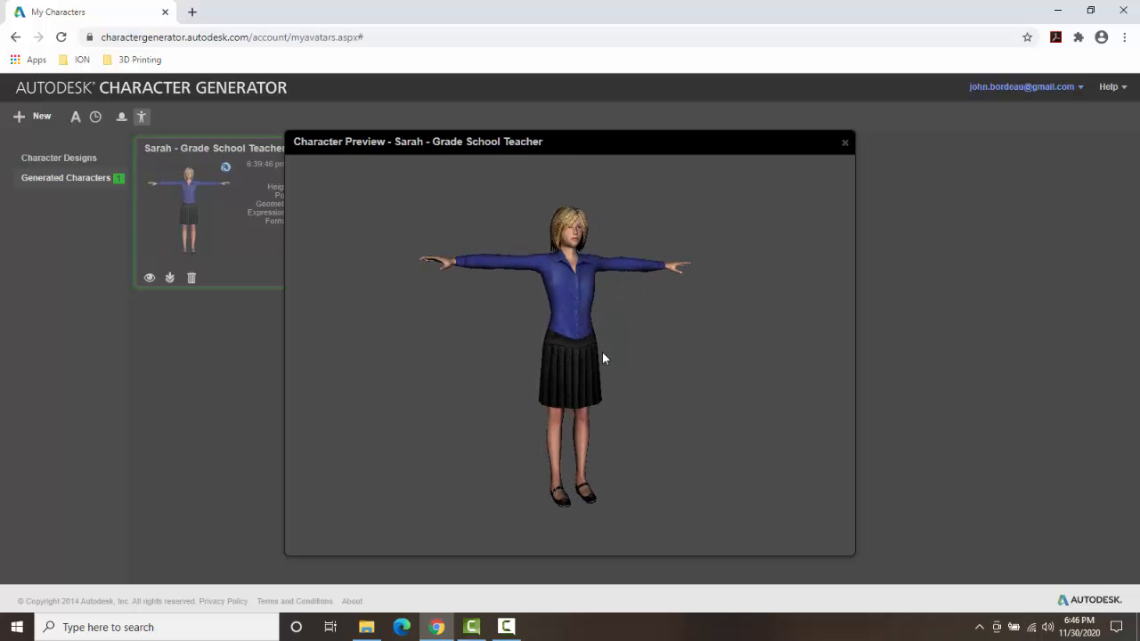
scroll(602, 355, down, 3)
scroll(601, 357, up, 5)
scroll(601, 357, down, 2)
scroll(601, 356, up, 3)
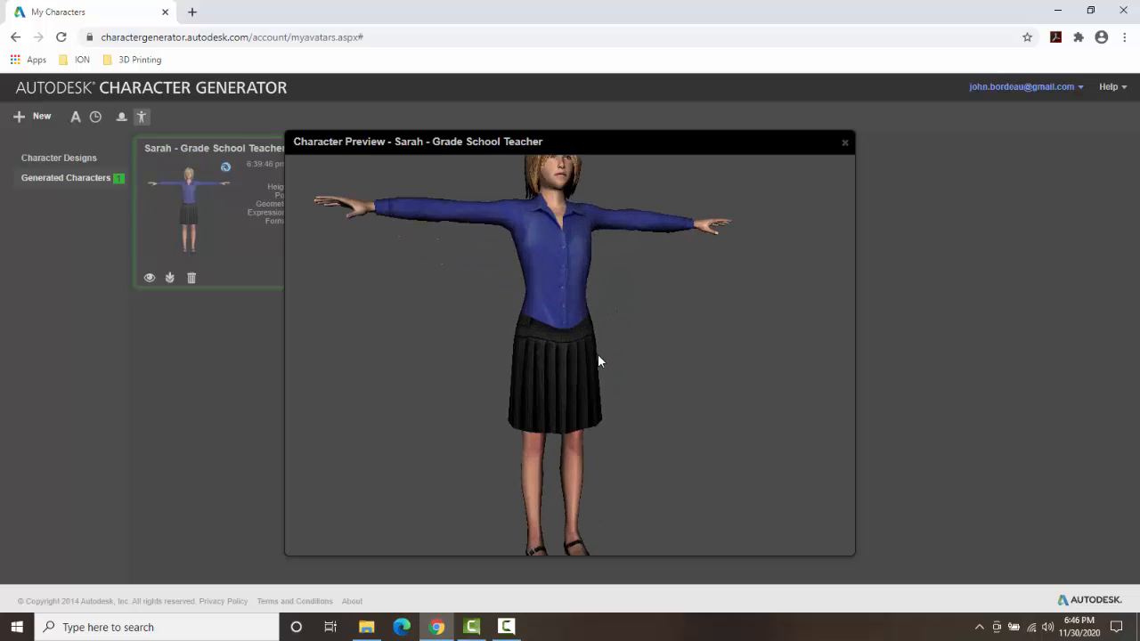
scroll(590, 356, up, 4)
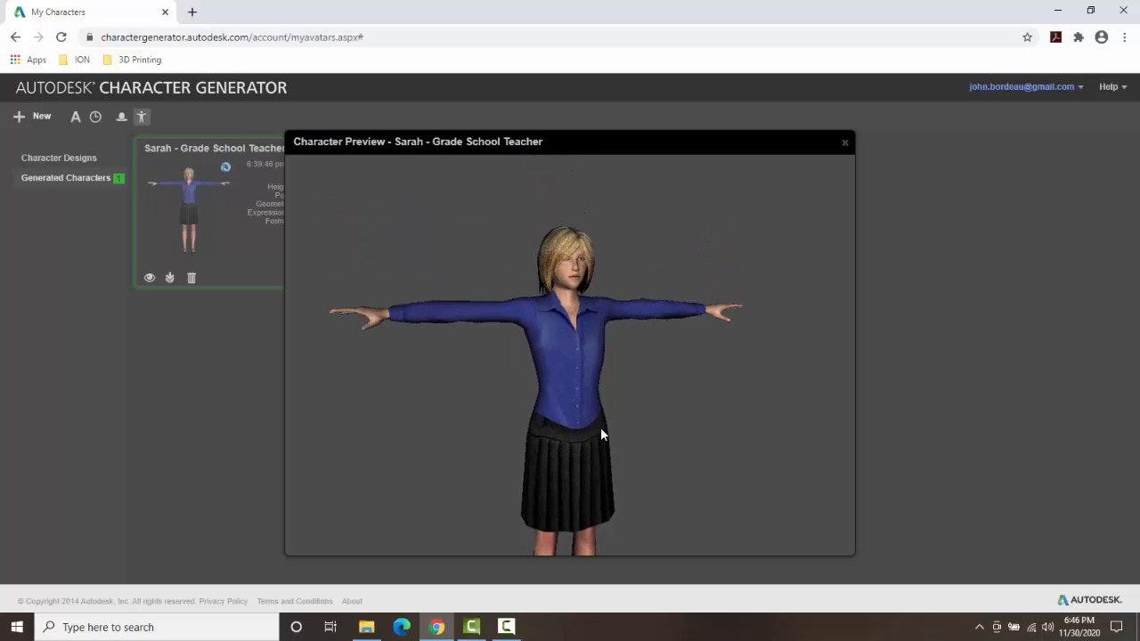
drag(584, 415, 542, 409)
scroll(652, 353, down, 3)
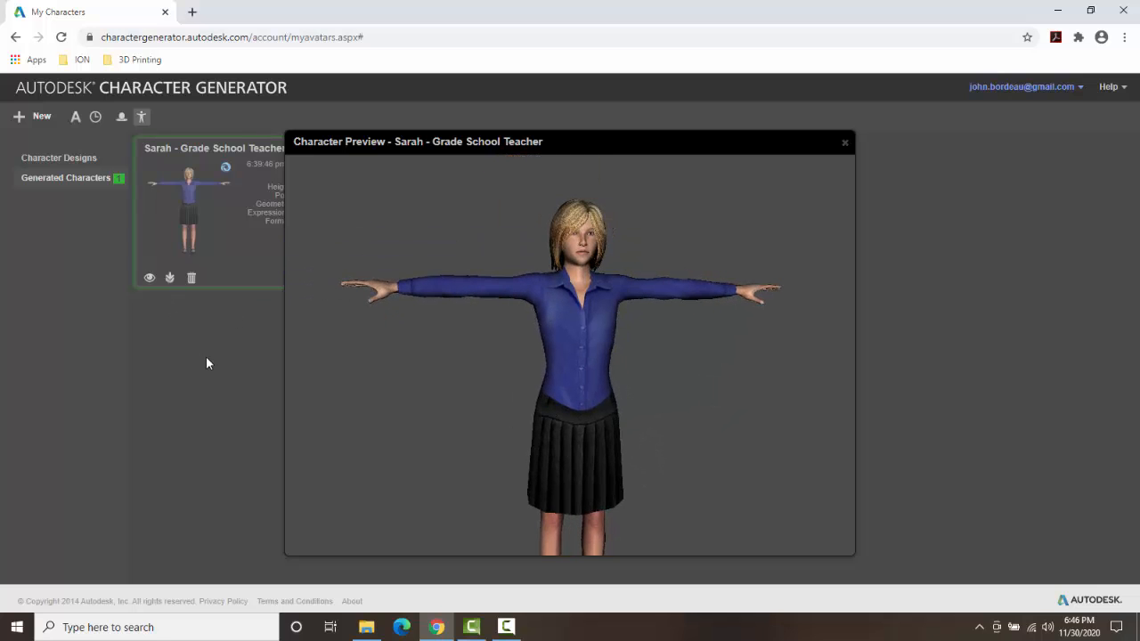
click(845, 143)
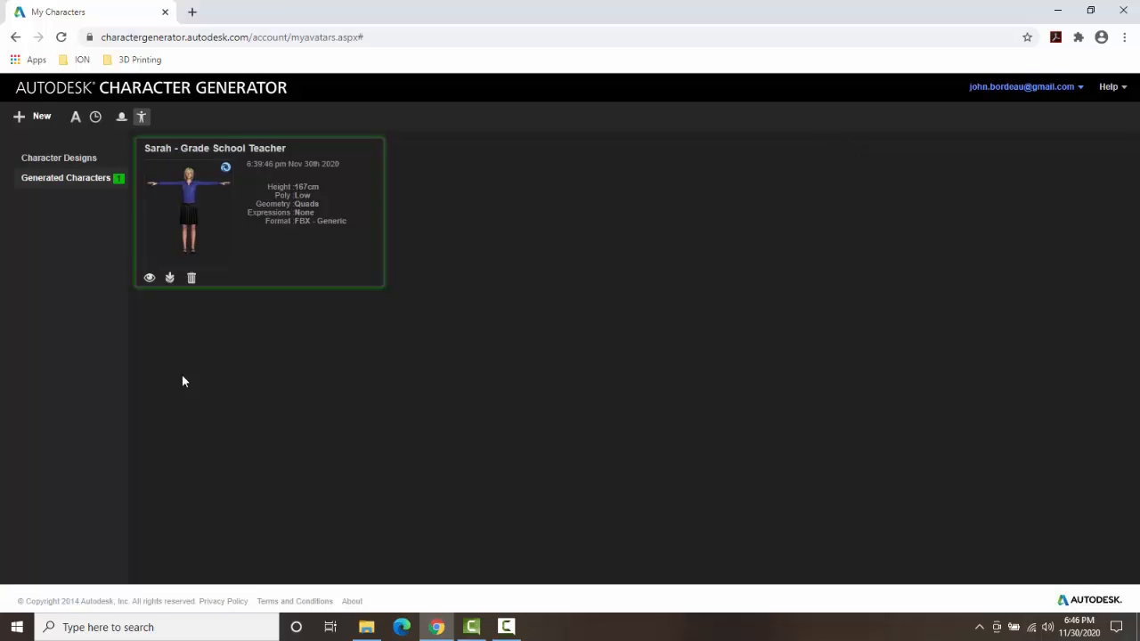
Purchase and download the generated Sarah - Grade School Teacher character and show the downloaded zip in its folder
click(169, 279)
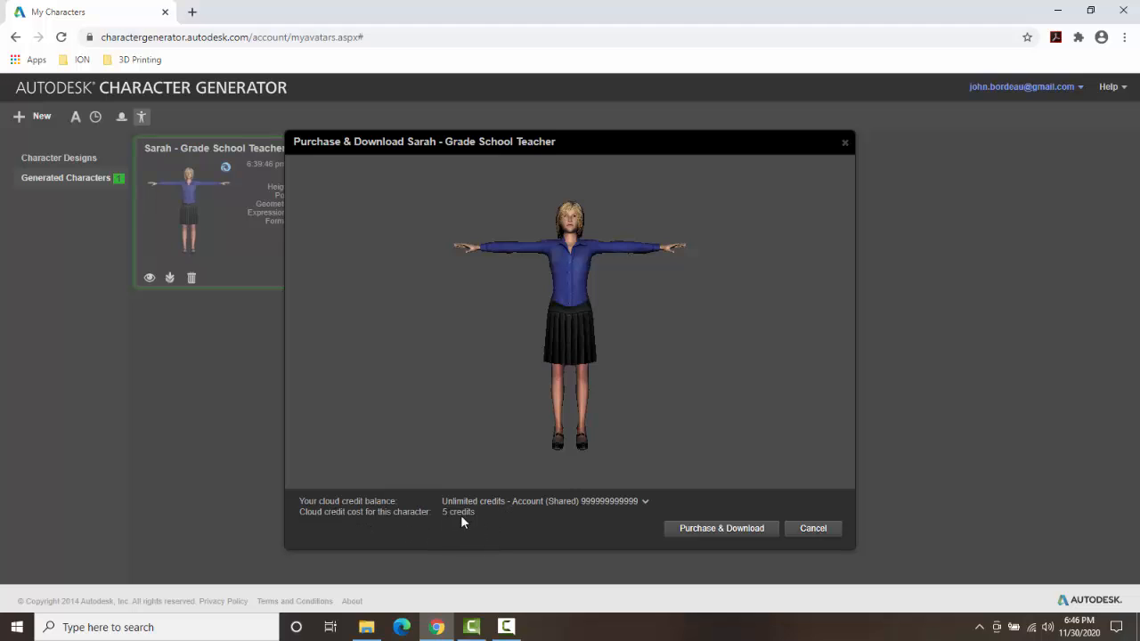
click(716, 532)
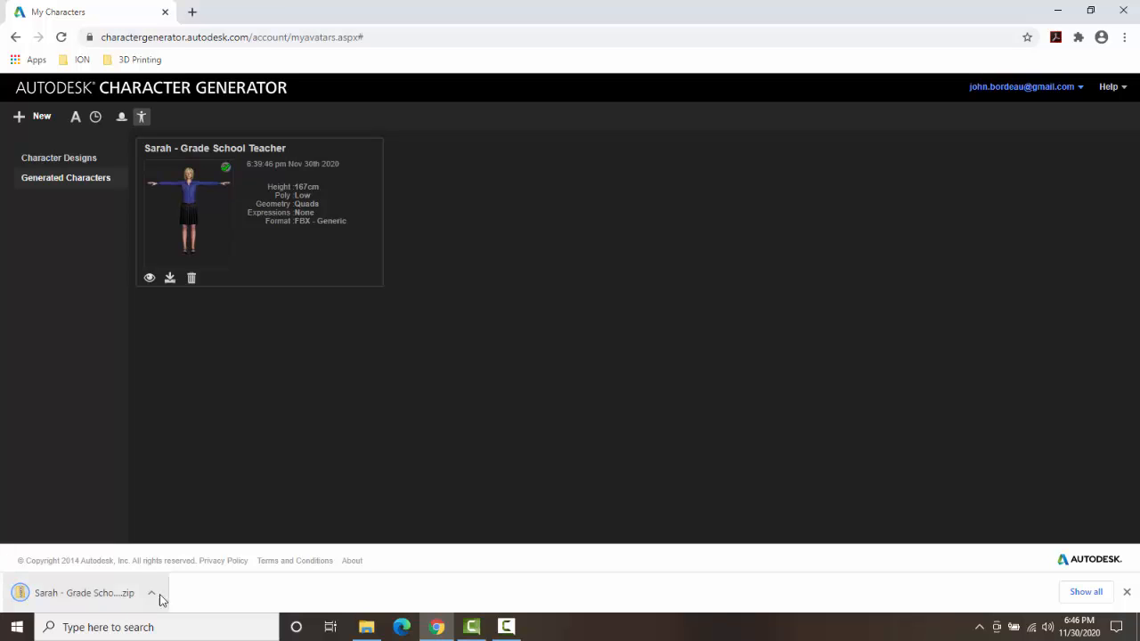
click(154, 595)
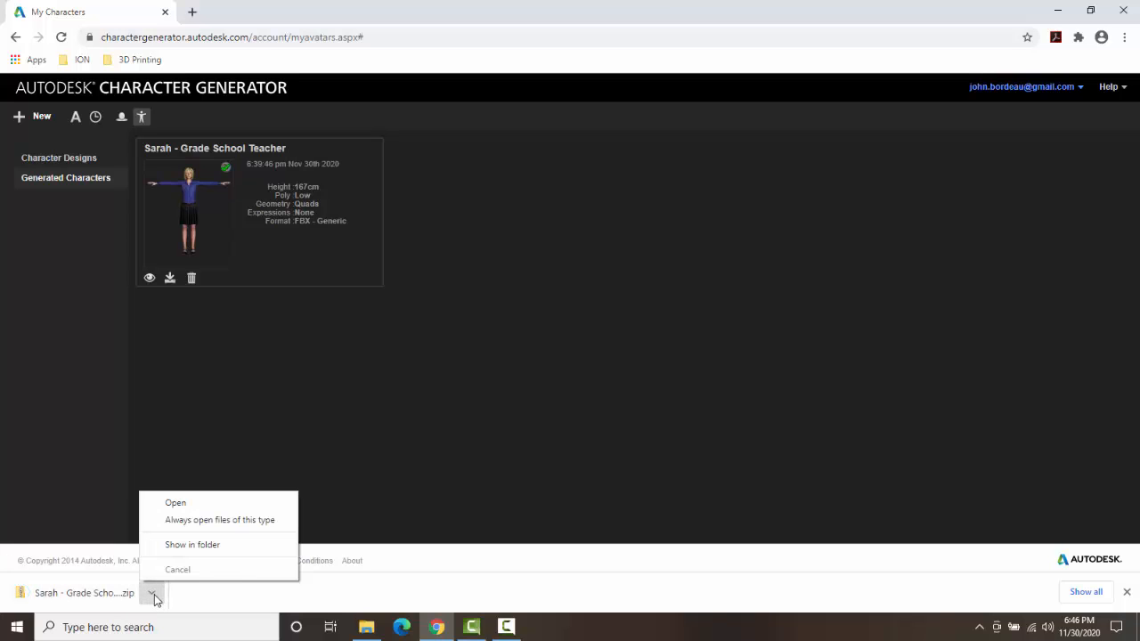
click(196, 544)
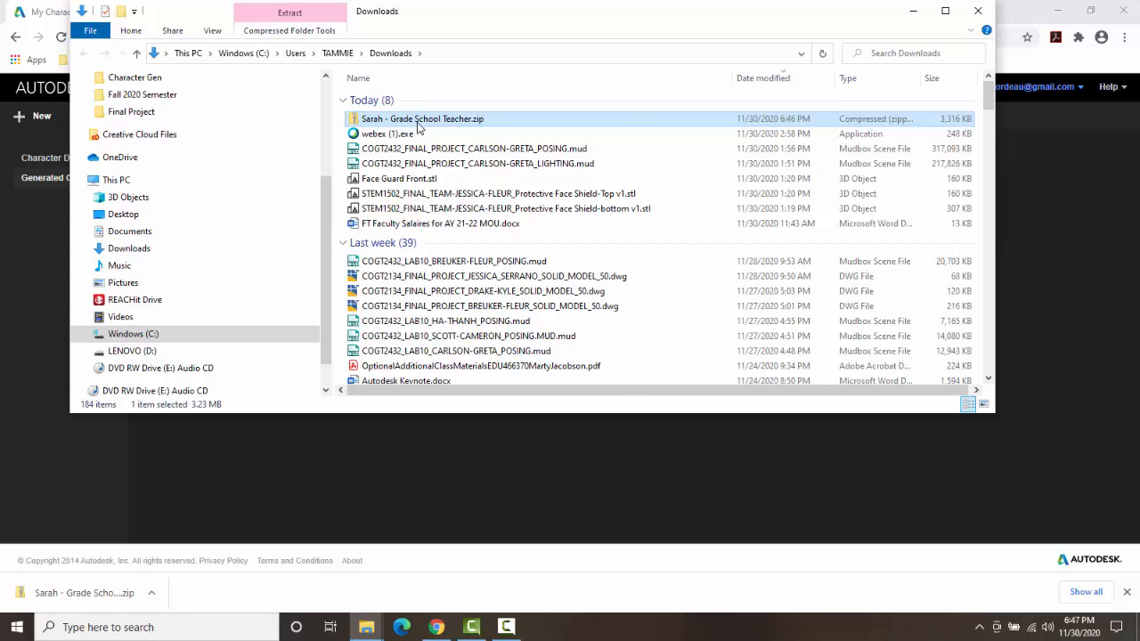
Move Sarah - Grade School Teacher.zip from Downloads into the Character Gen folder
right_click(418, 125)
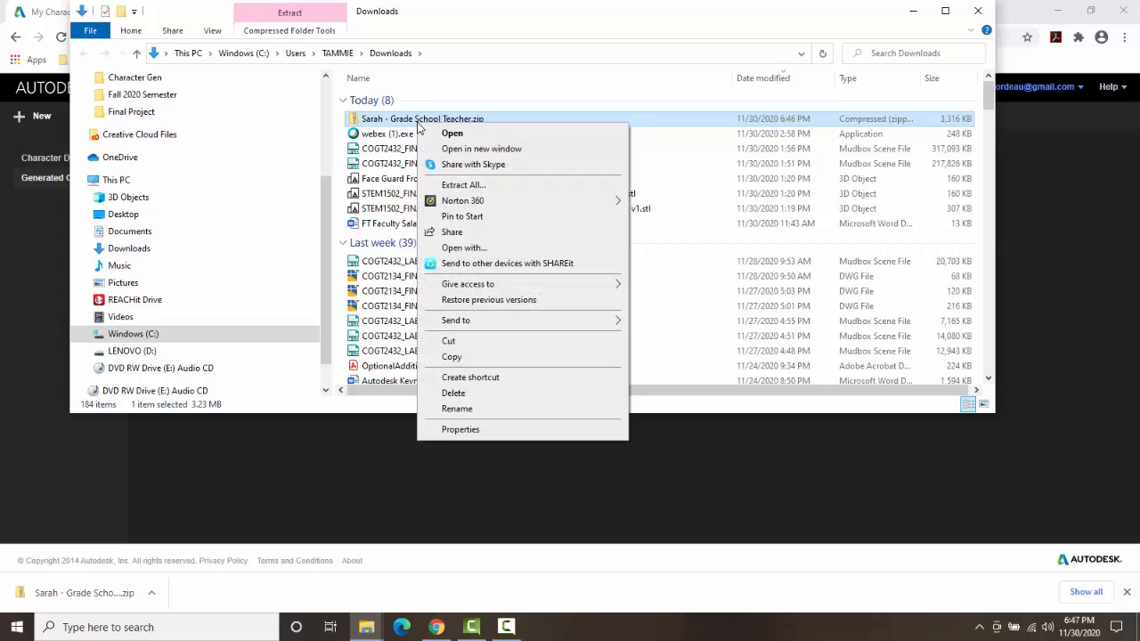
click(451, 342)
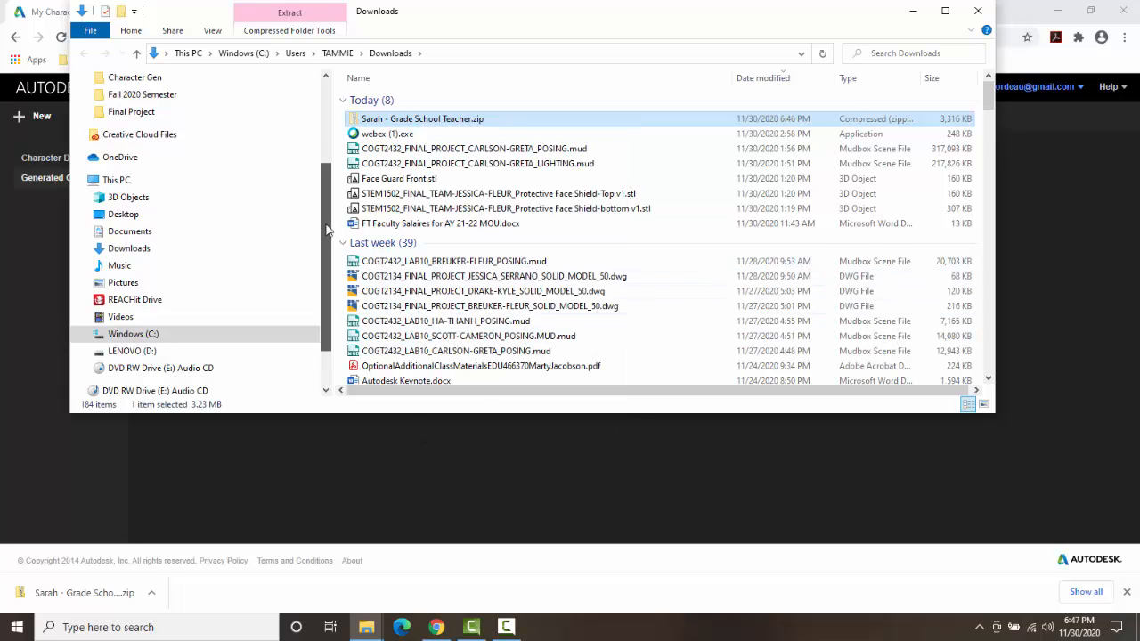
drag(327, 229, 322, 162)
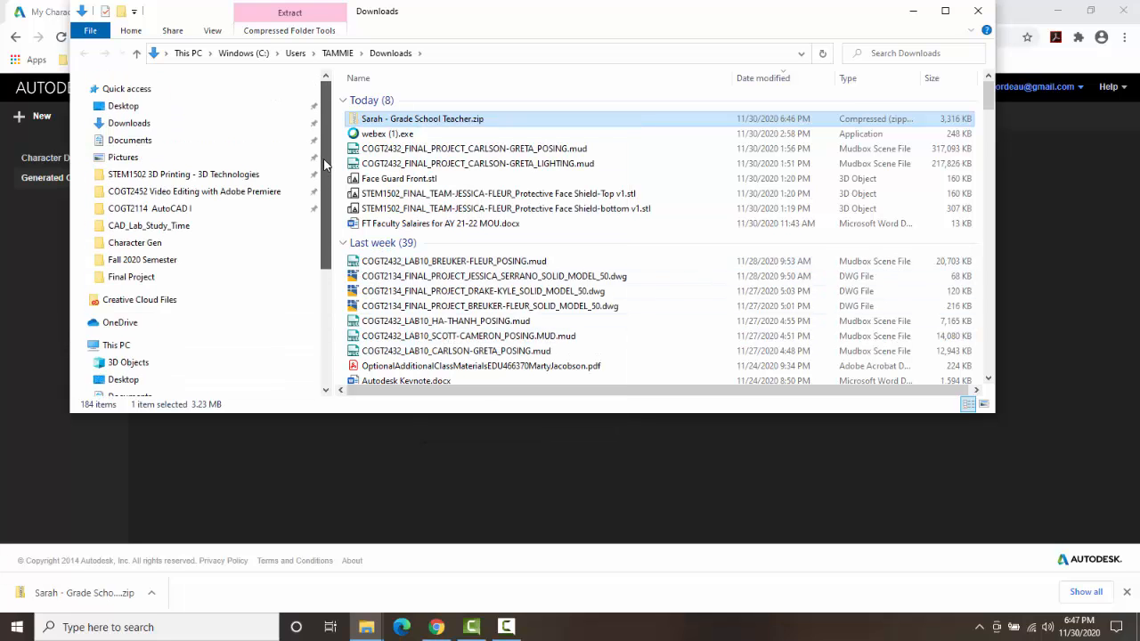
click(140, 241)
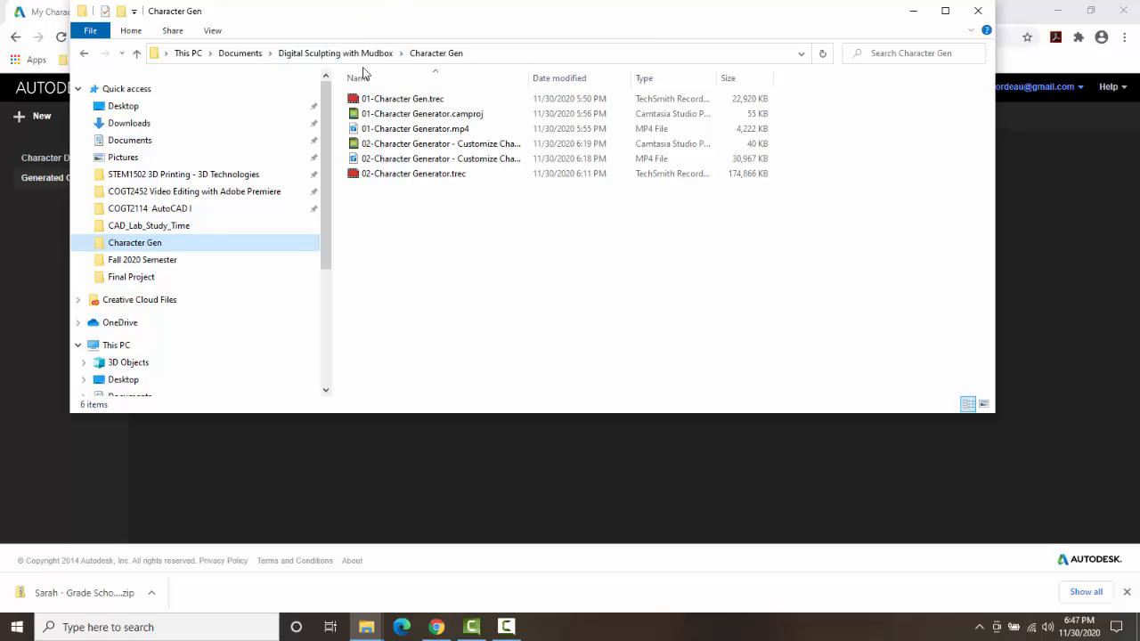
click(379, 229)
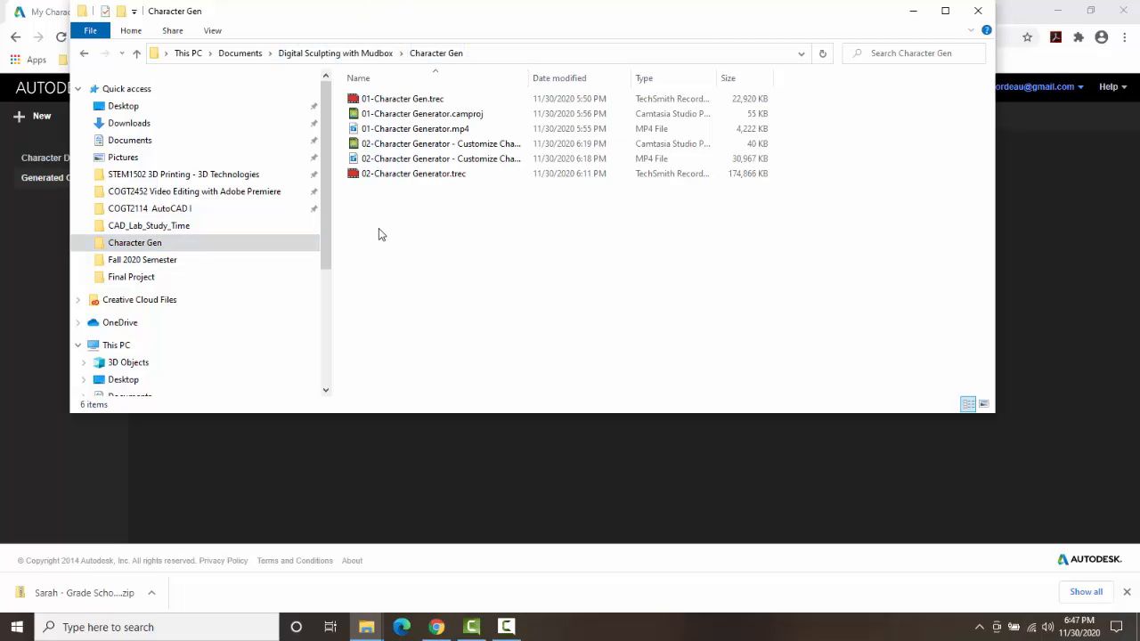
right_click(379, 228)
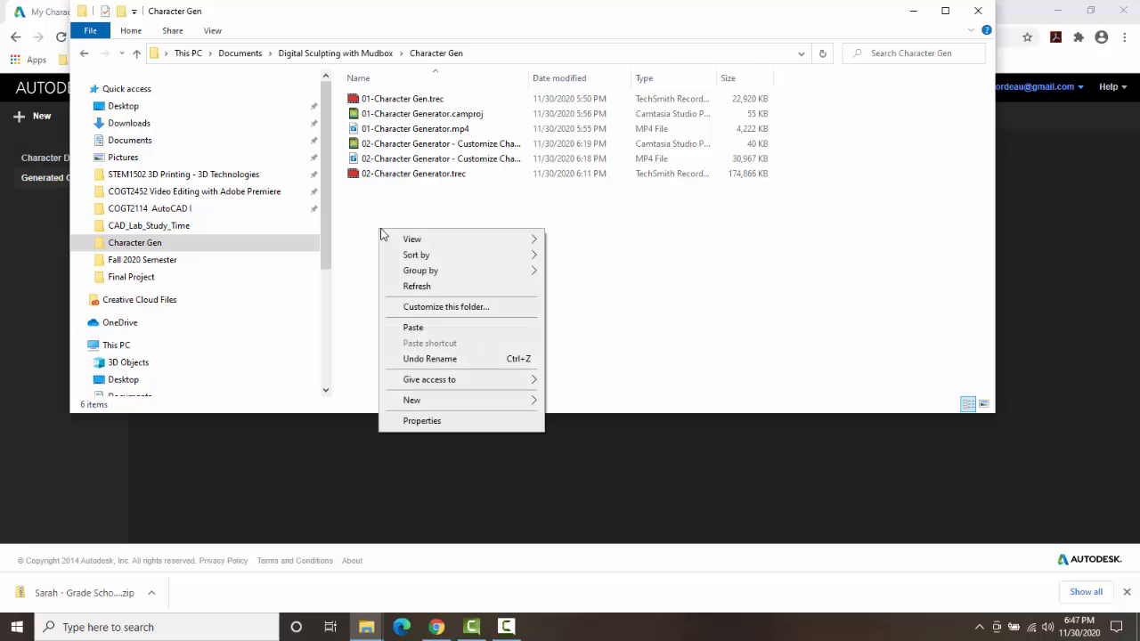
click(413, 327)
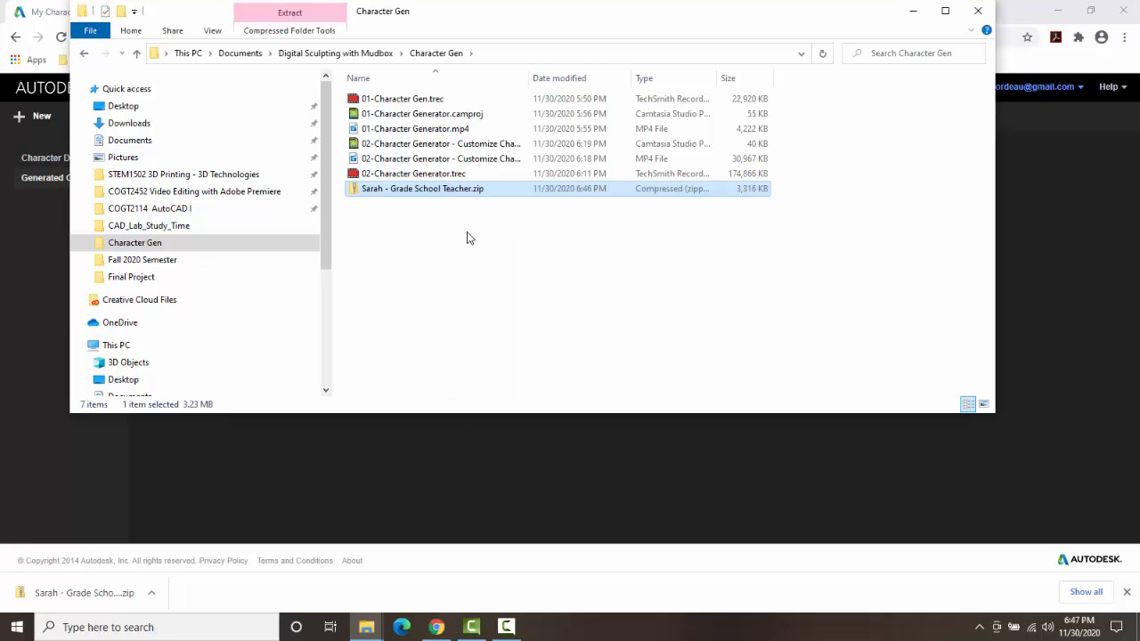
Extract Sarah - Grade School Teacher.zip into its suggested subfolder of Character Gen and minimize both folder windows
click(412, 193)
right_click(412, 196)
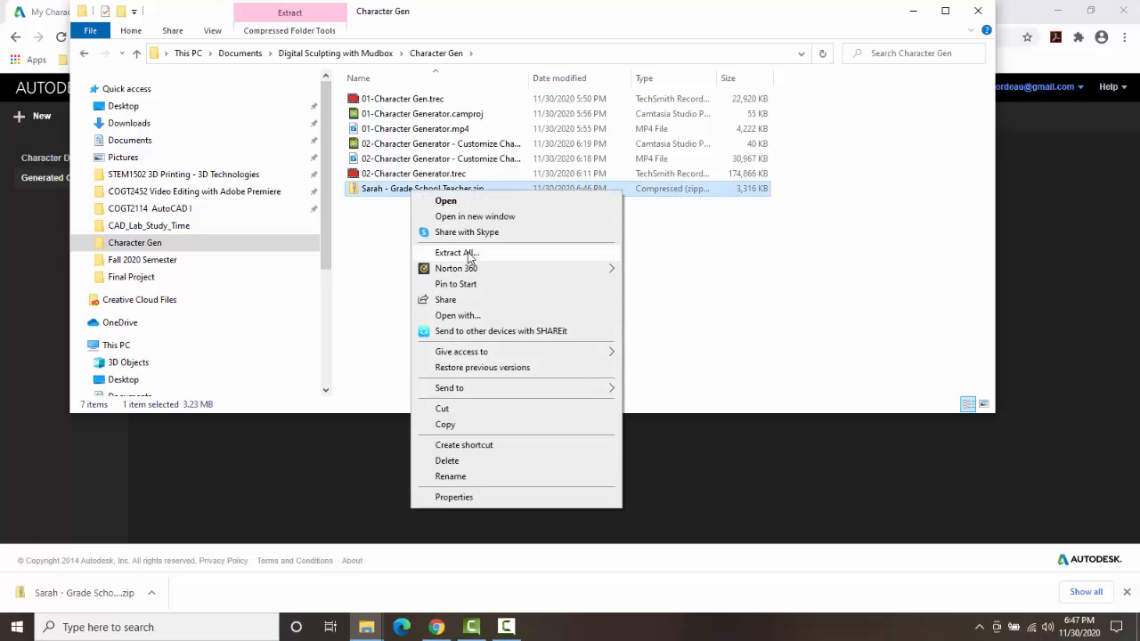
click(457, 253)
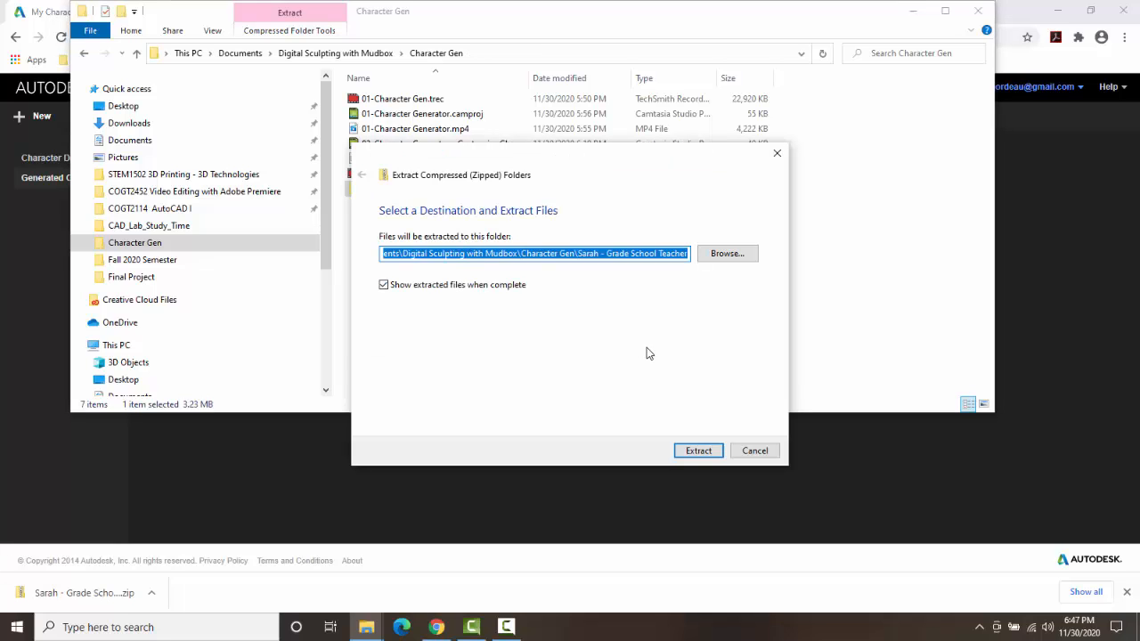
click(699, 451)
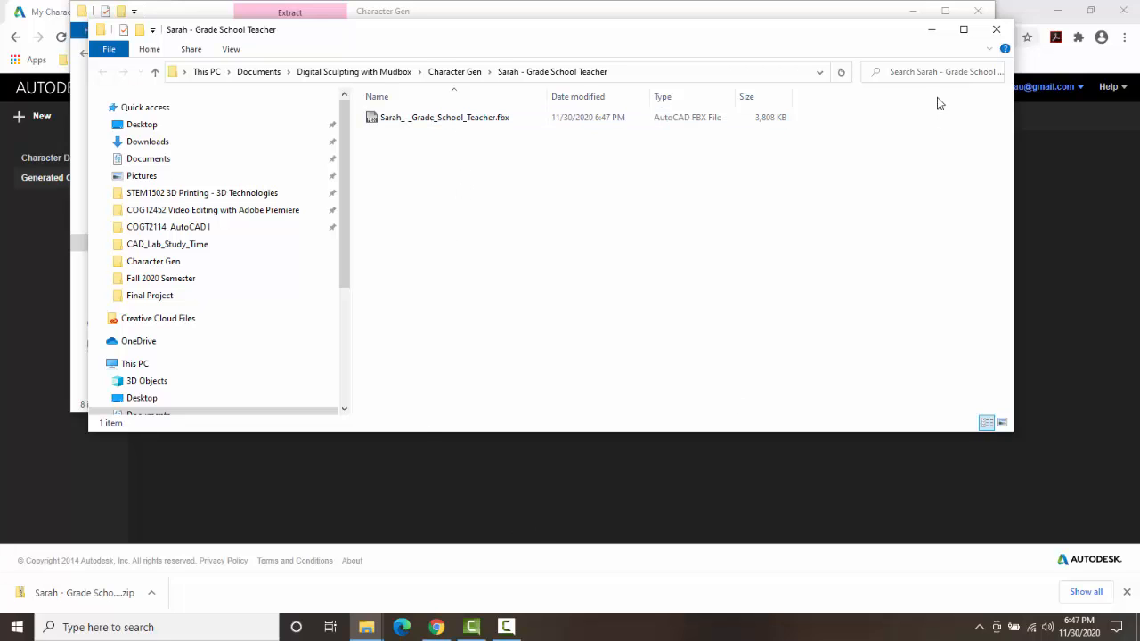
click(932, 36)
click(915, 11)
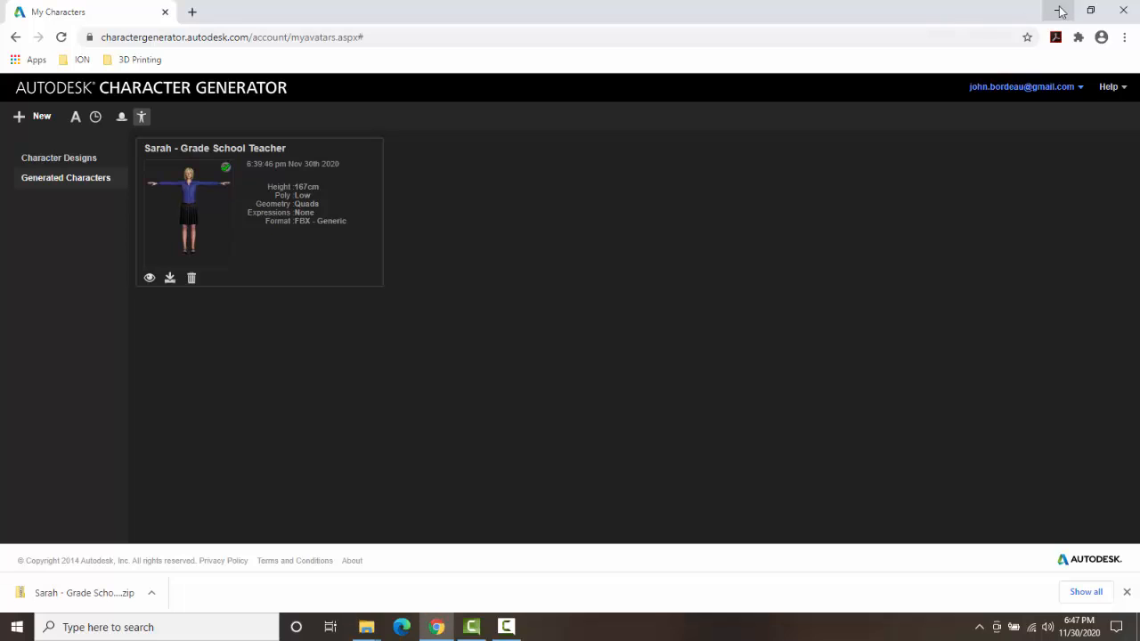
Minimize the browser, switch to Mudbox and dismiss its welcome window to work in the empty scene
click(1057, 11)
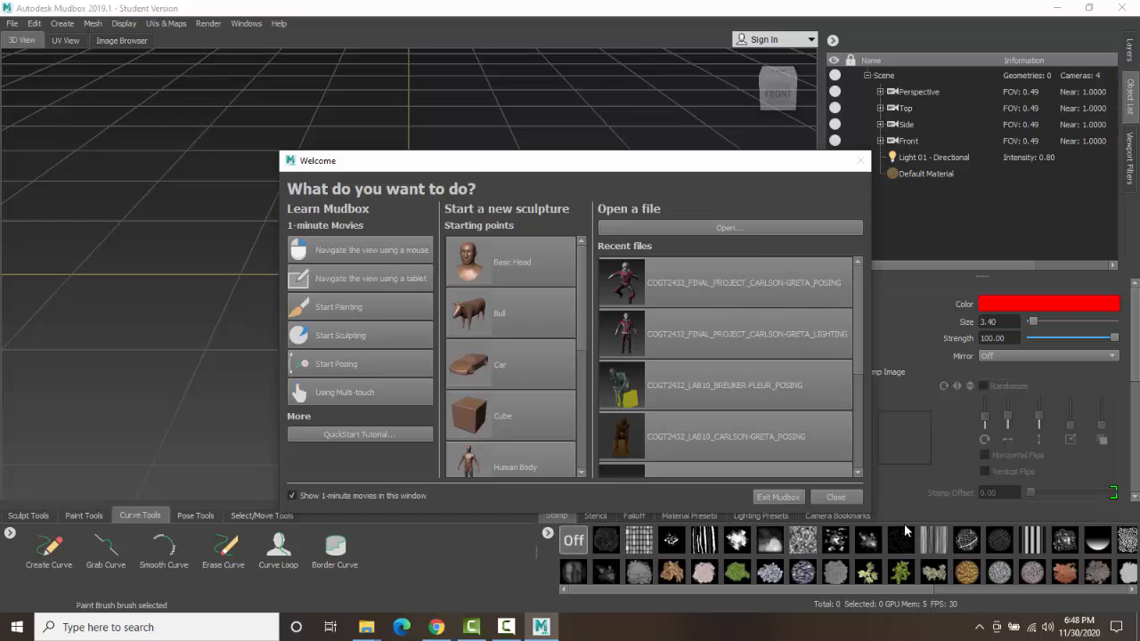
click(837, 498)
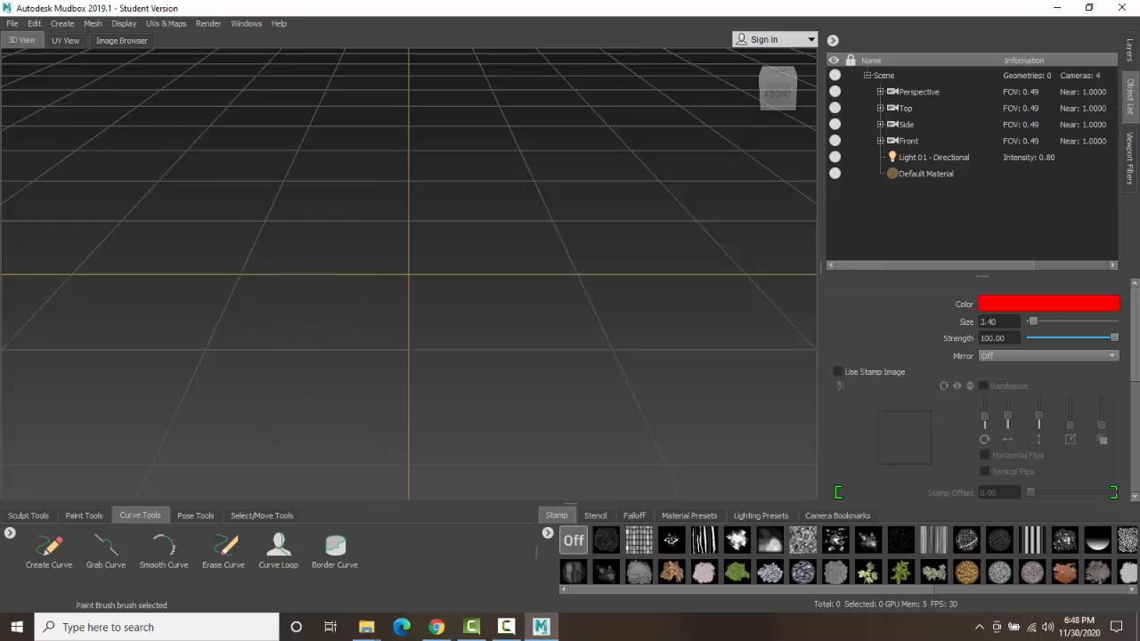
Import Sarah_-_Grade_School_Teacher.fbx from its subfolder of Documents > Digital Sculpting with Mudbox > Character Gen, keeping all meshes flagged with problems
click(13, 24)
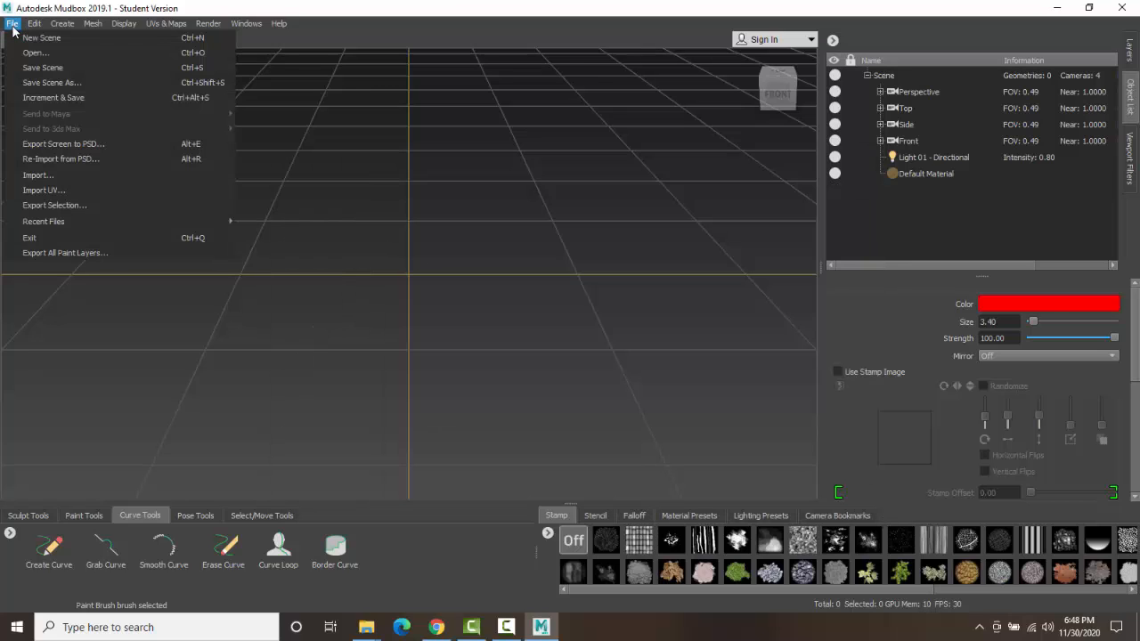
click(47, 176)
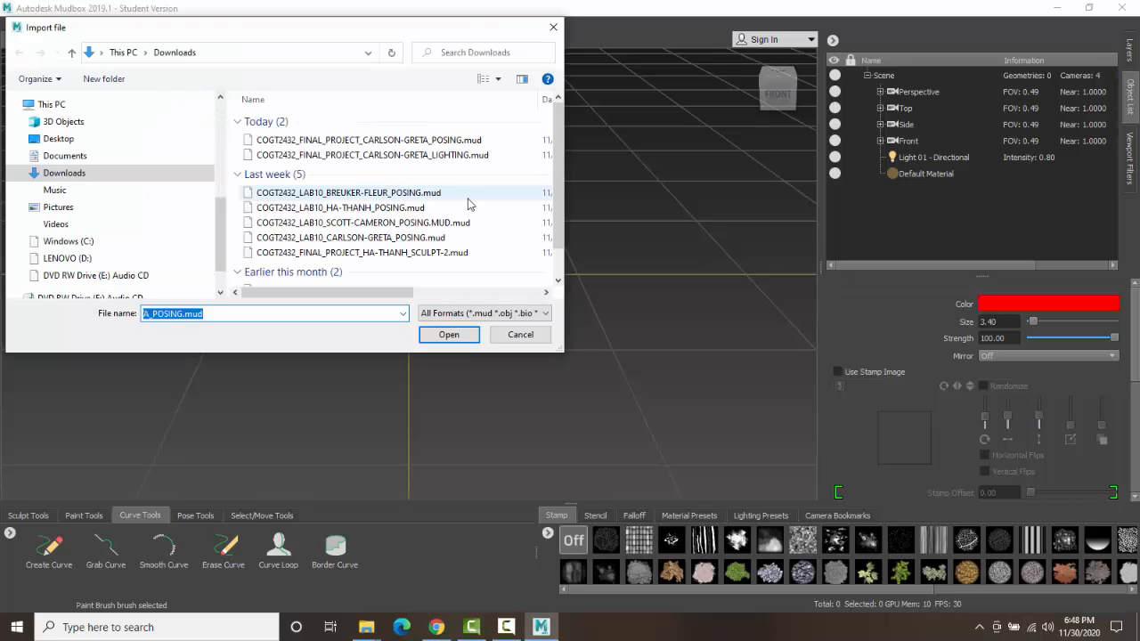
scroll(107, 204, down, 1)
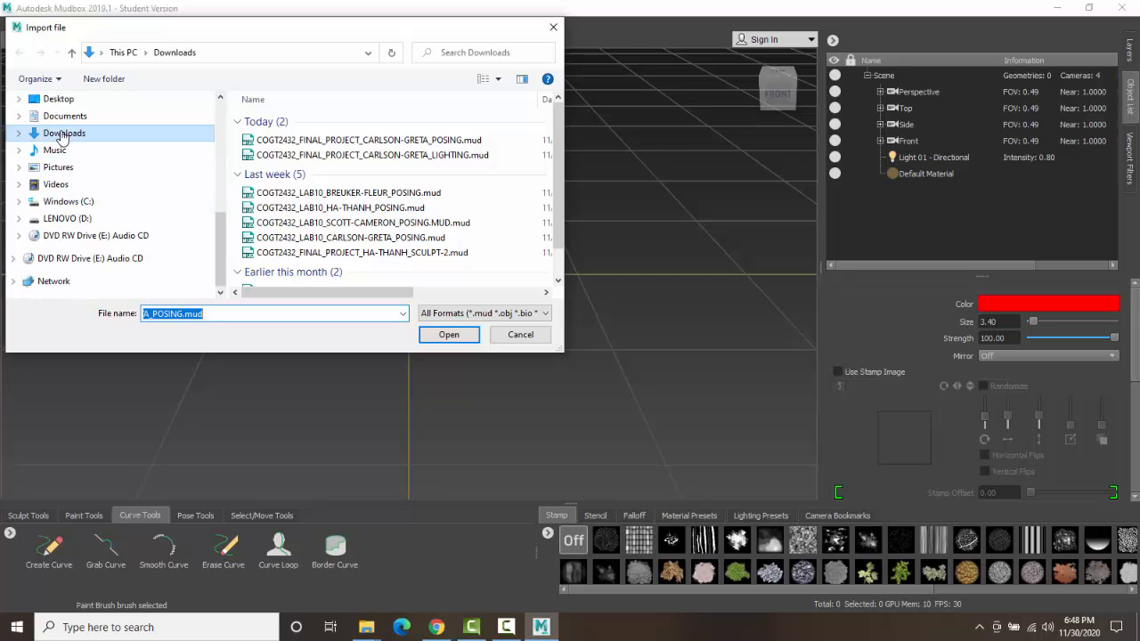
click(63, 116)
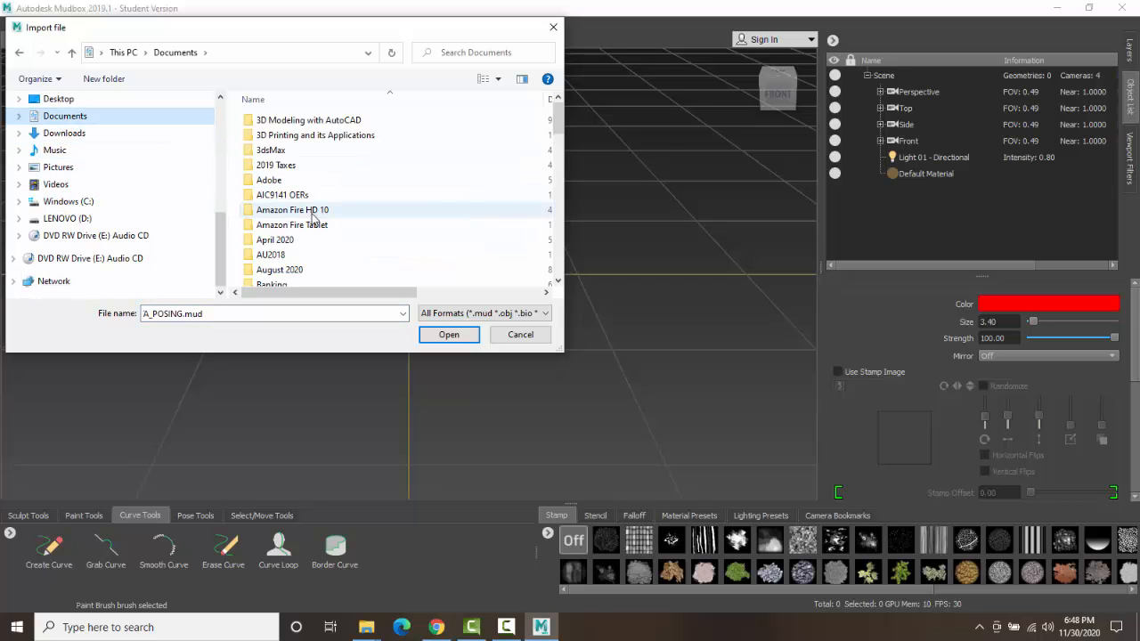
scroll(323, 240, down, 4)
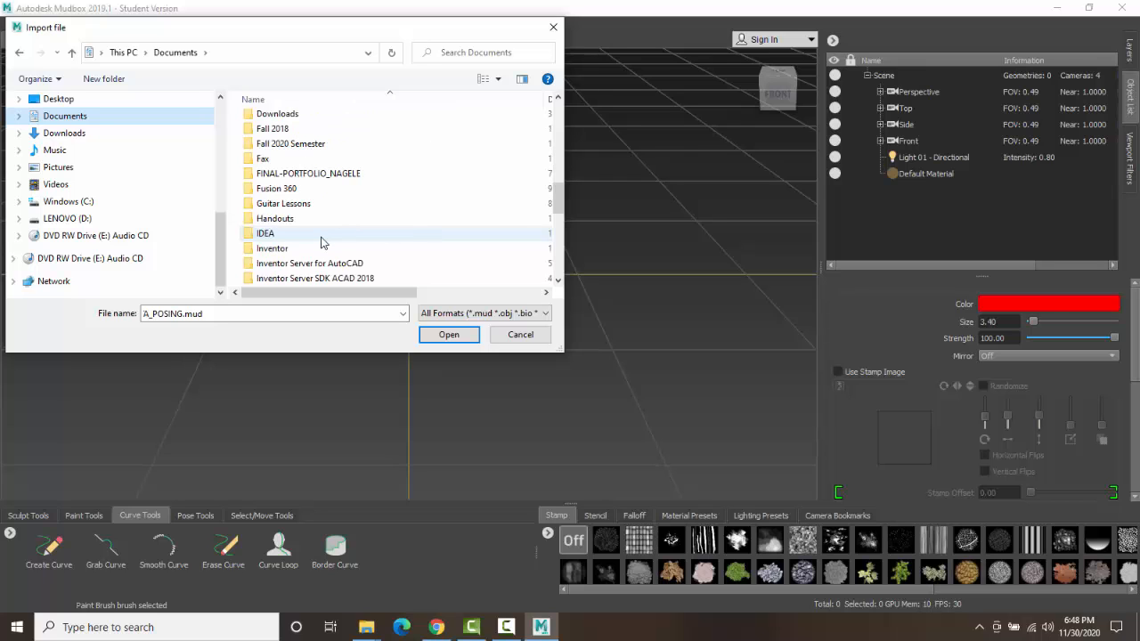
scroll(323, 243, up, 4)
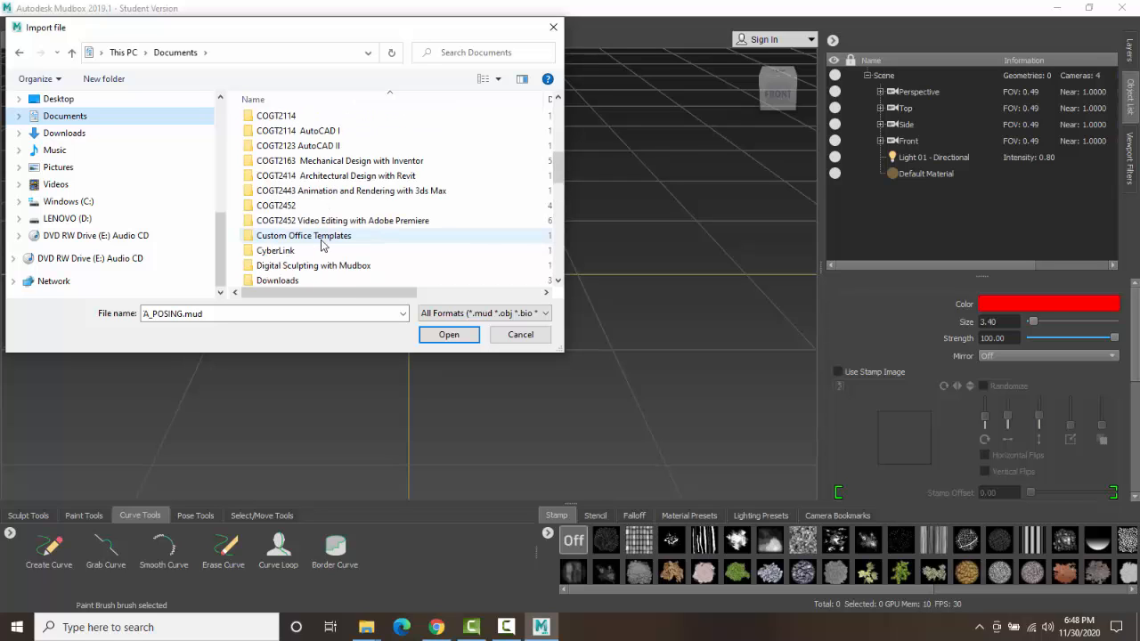
double_click(311, 266)
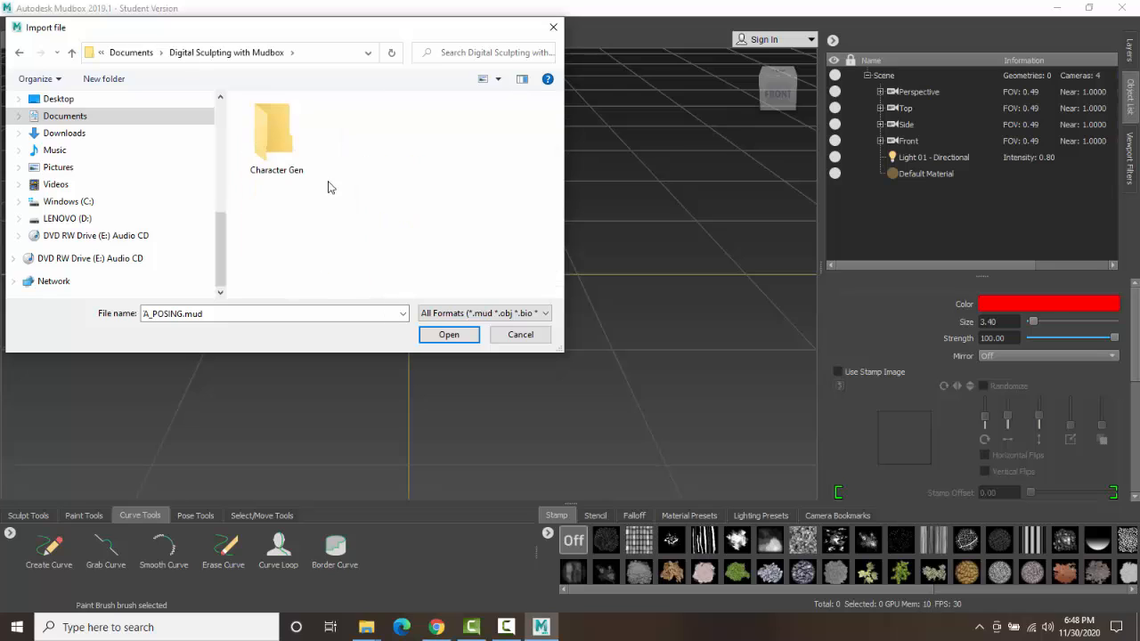
double_click(281, 153)
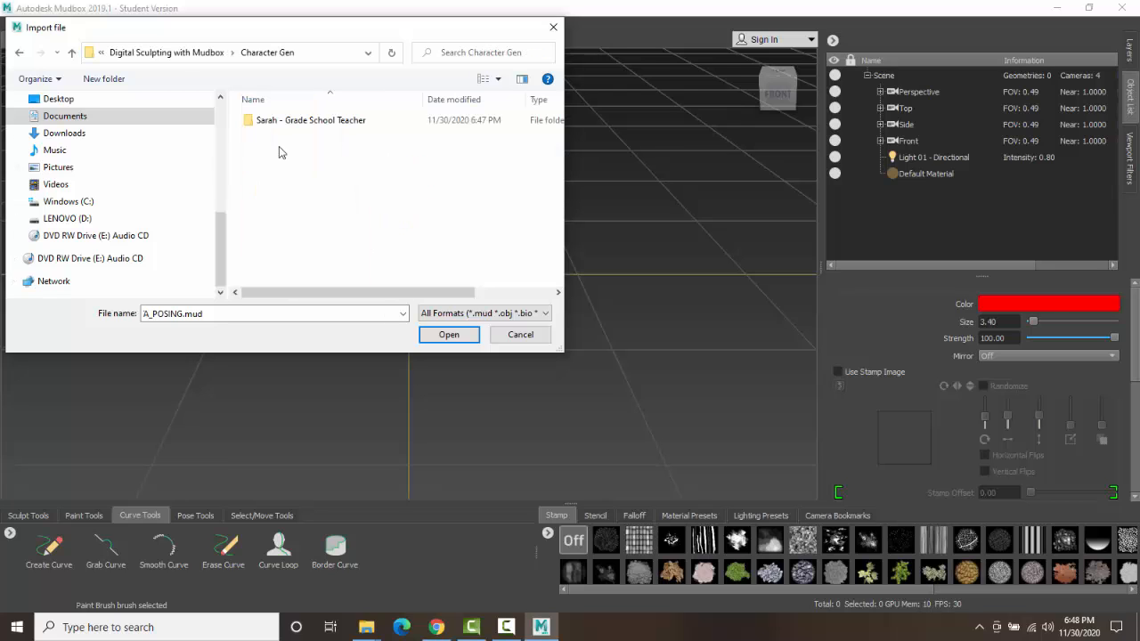
double_click(320, 127)
click(339, 125)
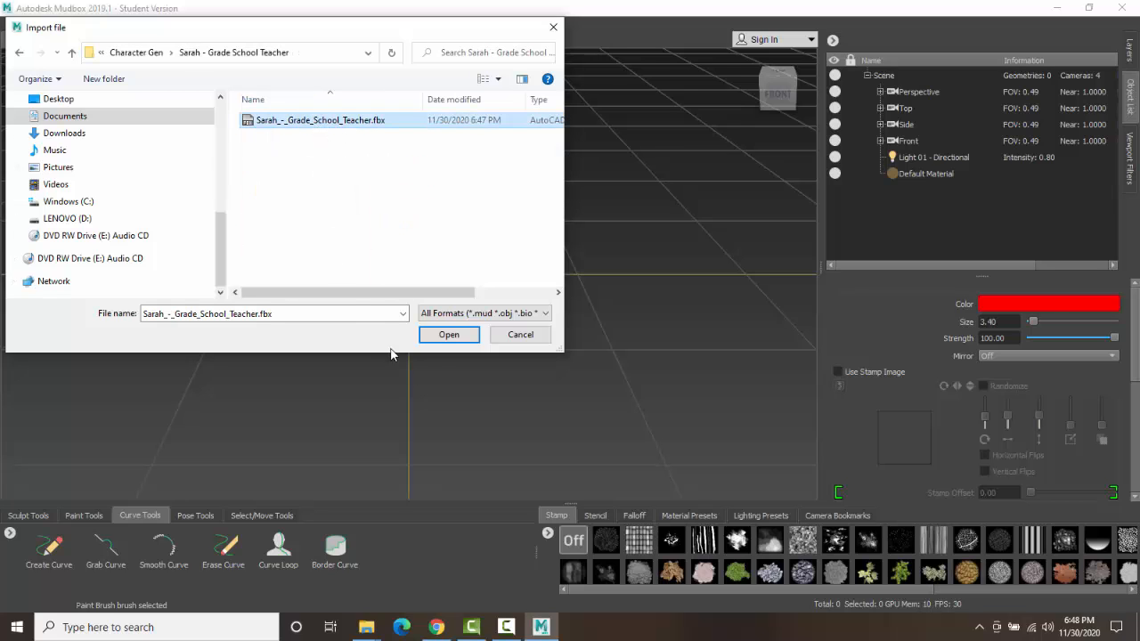
click(450, 335)
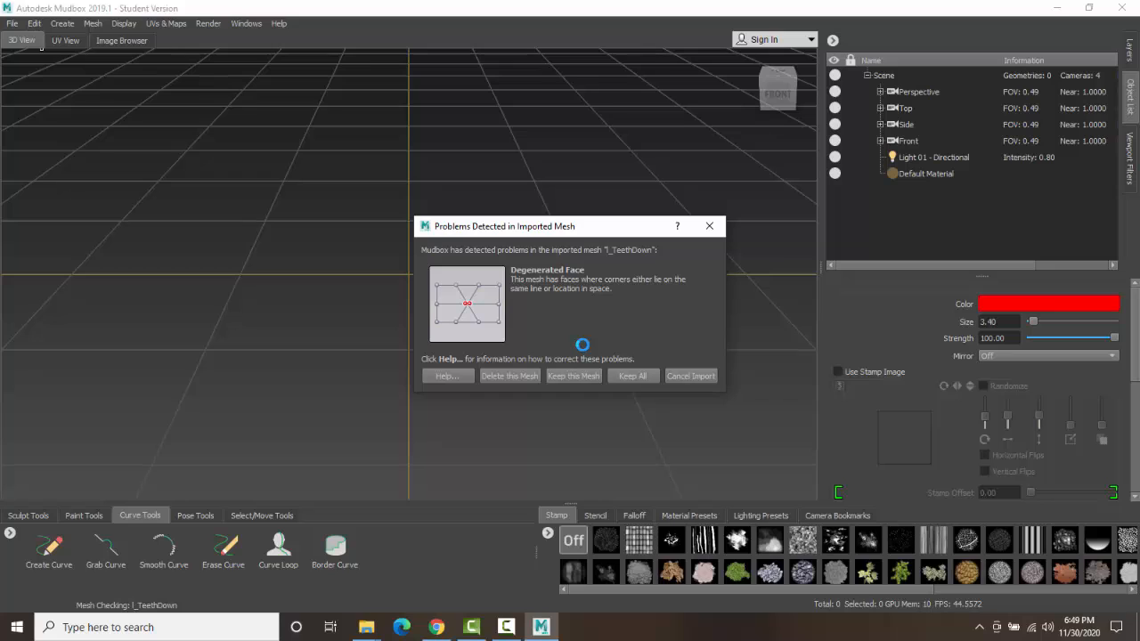
click(631, 375)
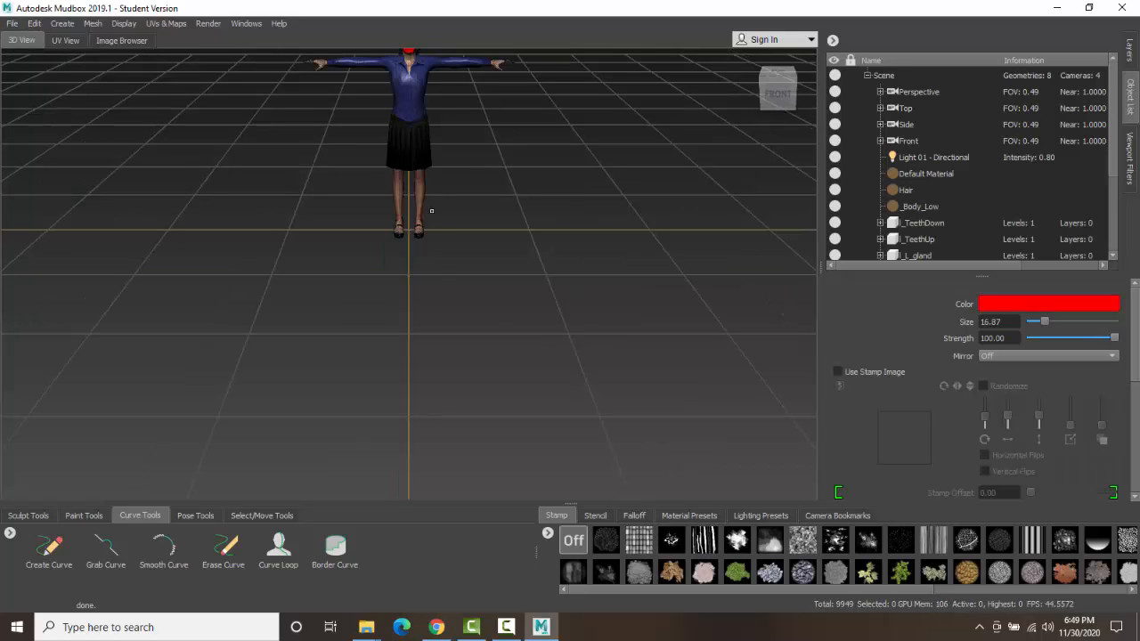
Examine the imported character's face, hair, upper body and full figure from the front
alt+middle_drag(433, 212, 422, 326)
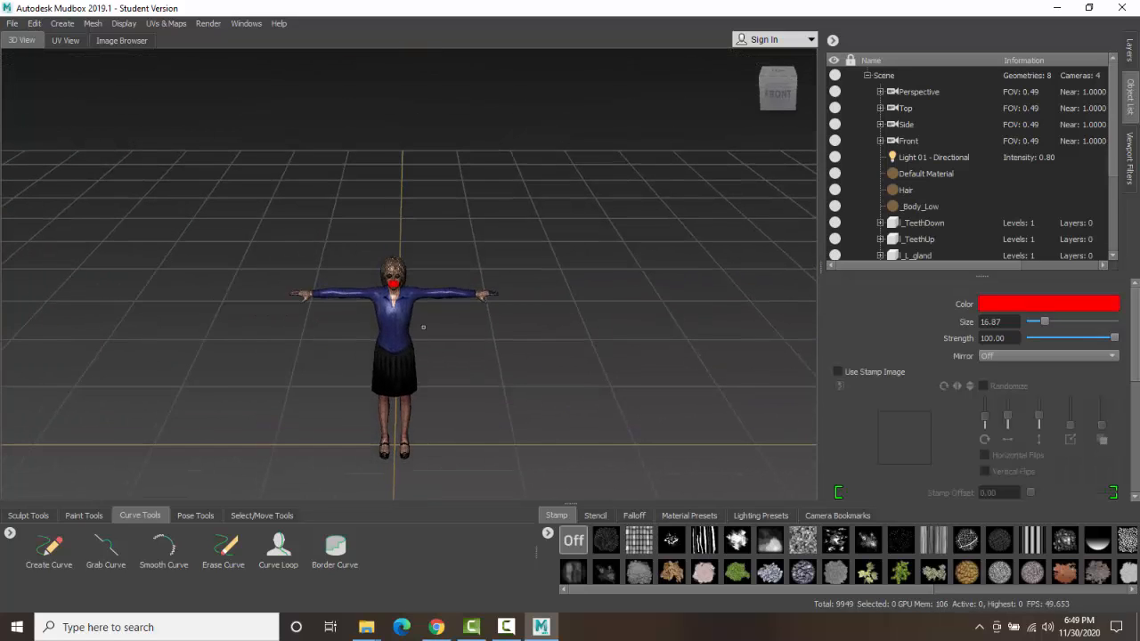
scroll(380, 345, up, 3)
scroll(379, 347, up, 8)
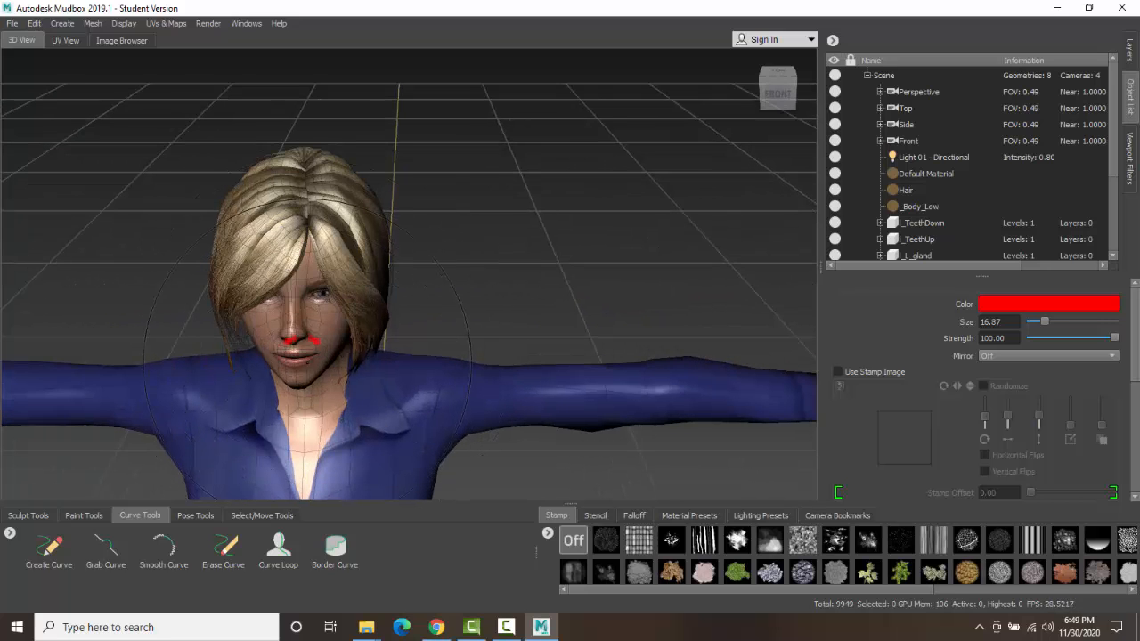
scroll(326, 301, up, 3)
scroll(428, 418, down, 10)
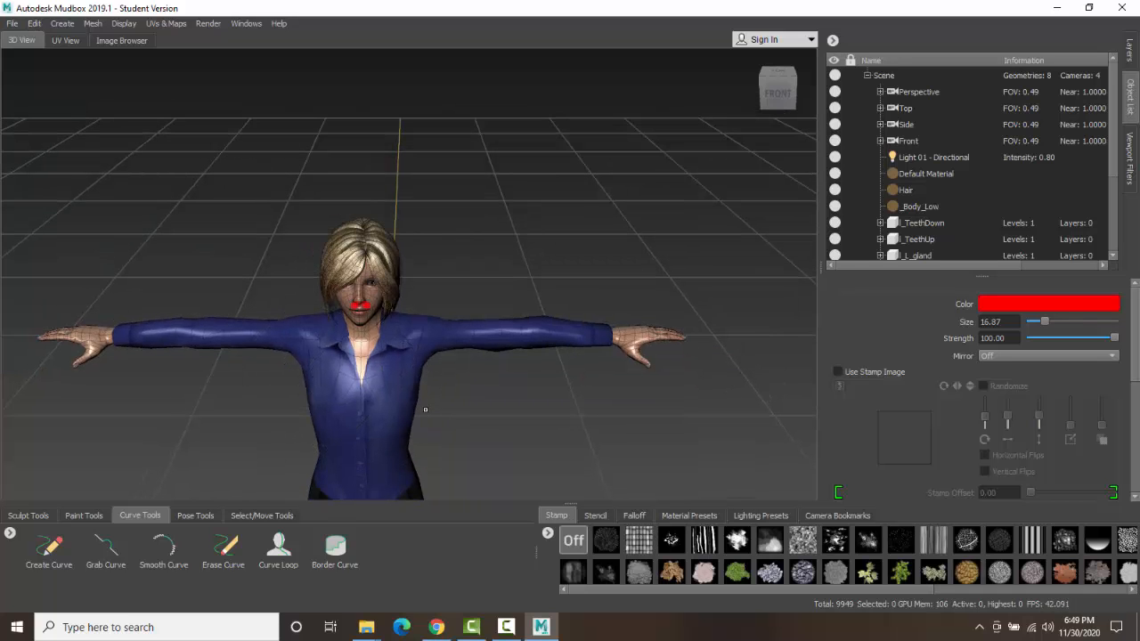
alt+middle_drag(426, 410, 503, 241)
scroll(503, 430, down, 3)
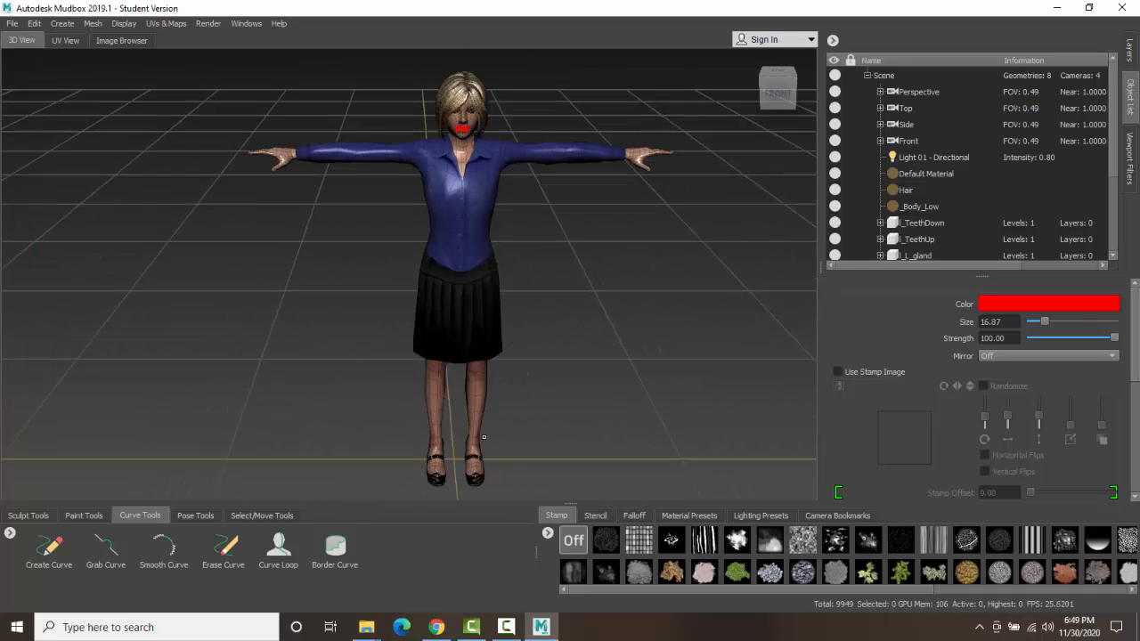
Turn the character to a lower, angled view and examine her full figure, clothing and head at several distances
alt+drag(503, 430, 397, 307)
scroll(405, 291, up, 2)
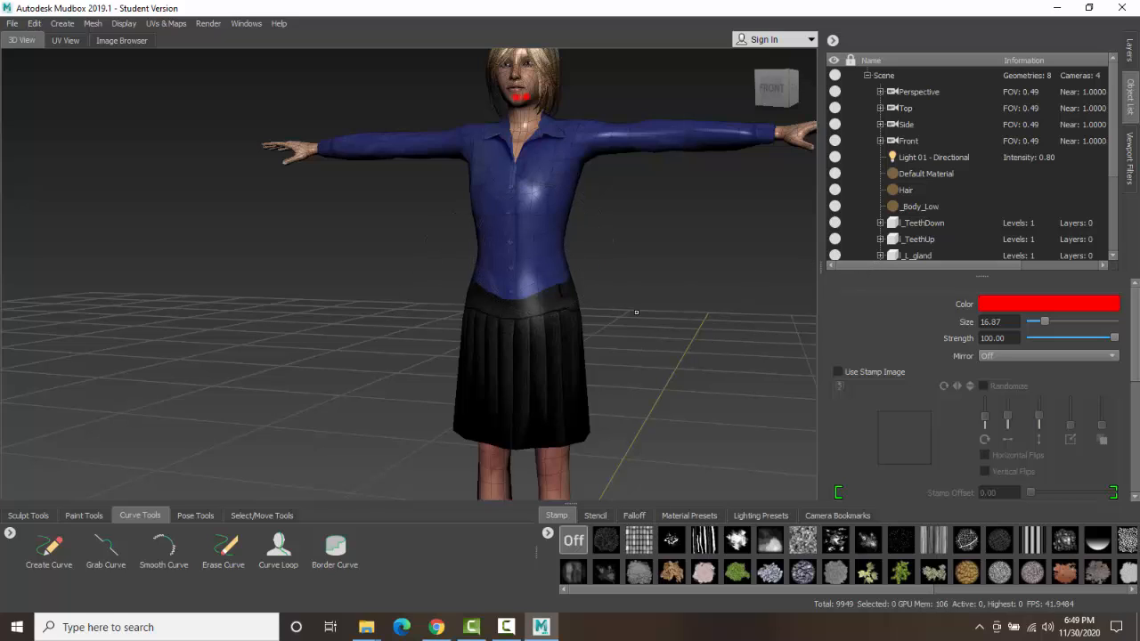
scroll(574, 221, down, 1)
alt+middle_drag(674, 165, 561, 254)
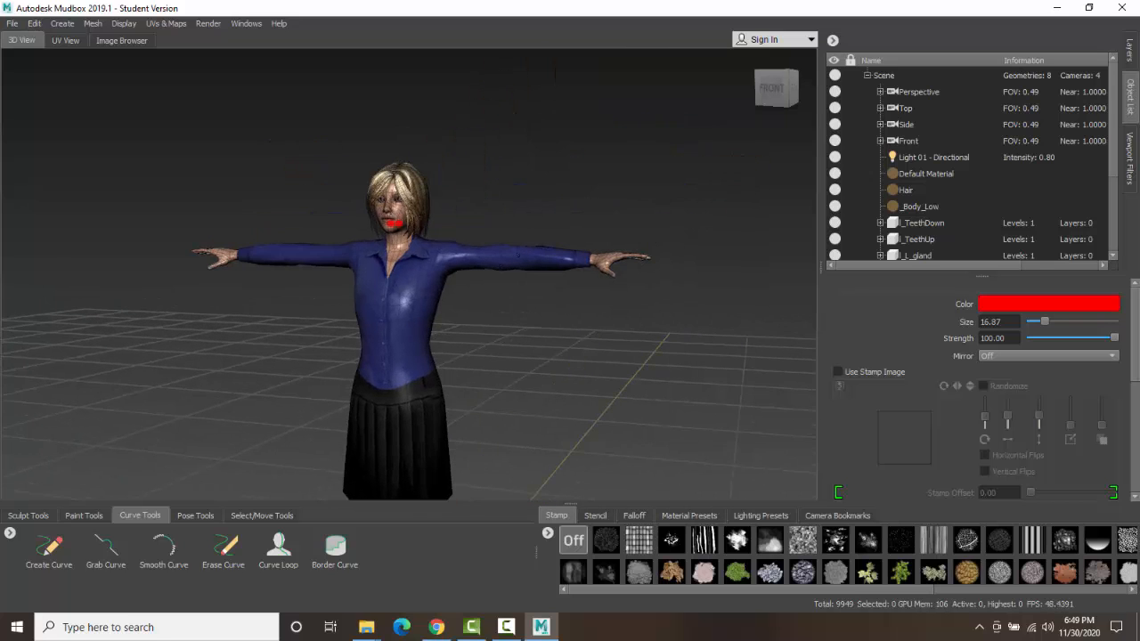
scroll(561, 253, up, 2)
scroll(561, 254, up, 2)
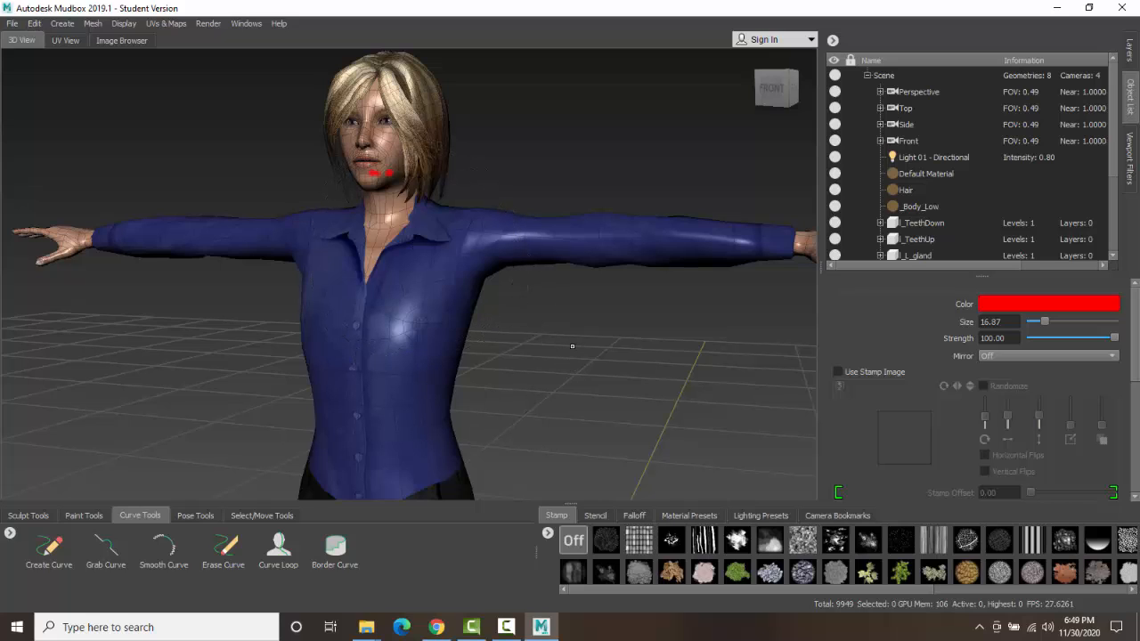
scroll(571, 347, down, 5)
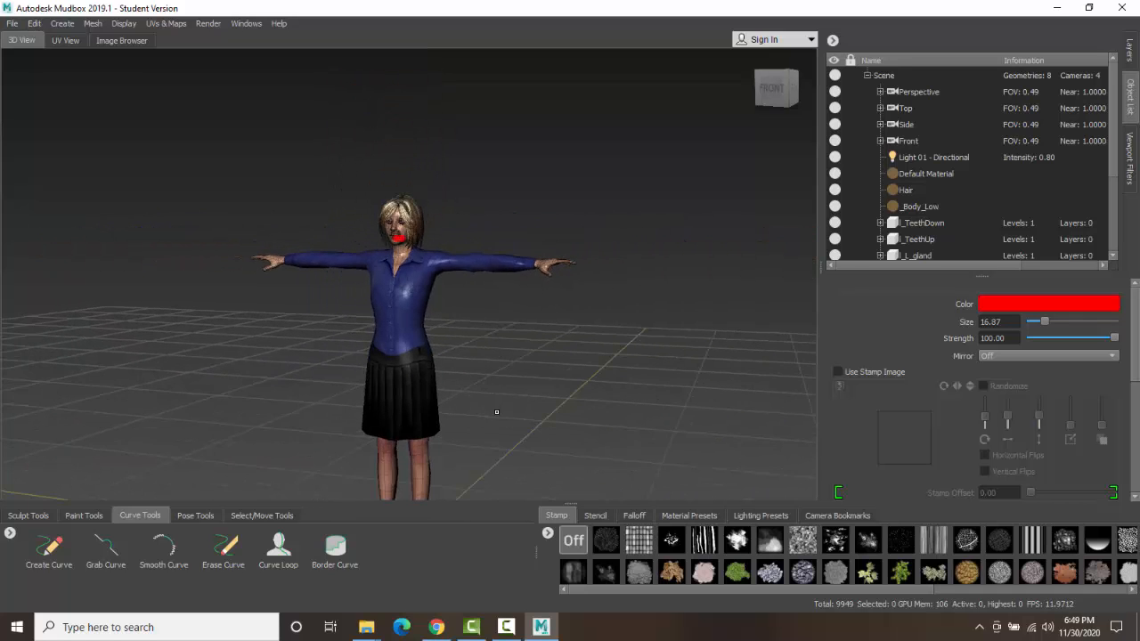
alt+middle_drag(472, 411, 496, 363)
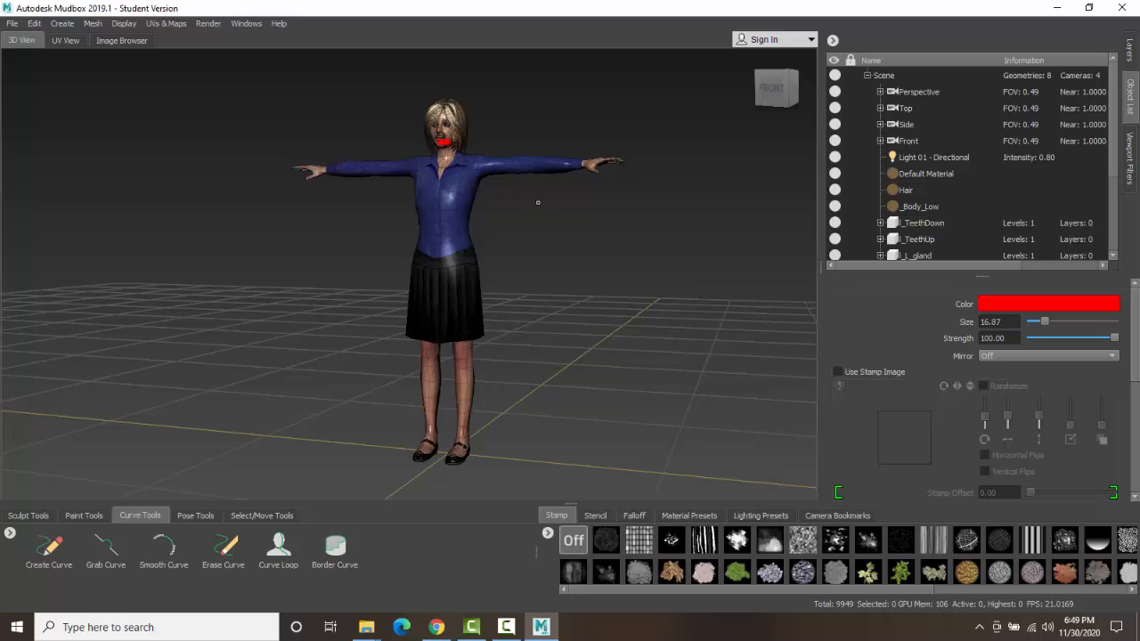
scroll(485, 137, up, 5)
alt+middle_drag(484, 136, 431, 307)
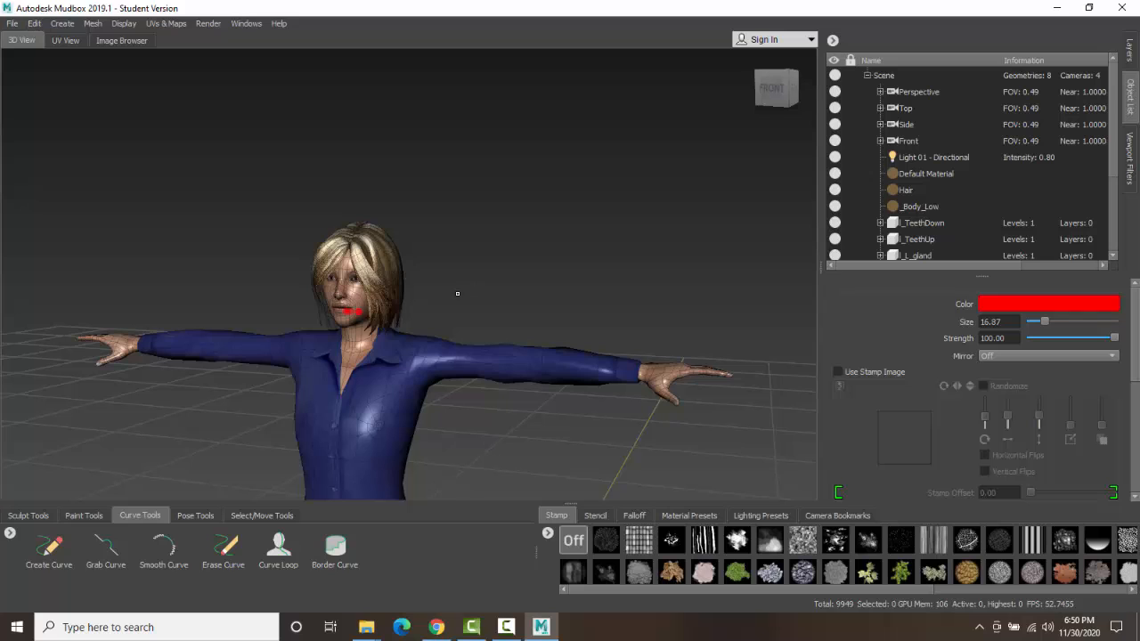
scroll(436, 299, up, 2)
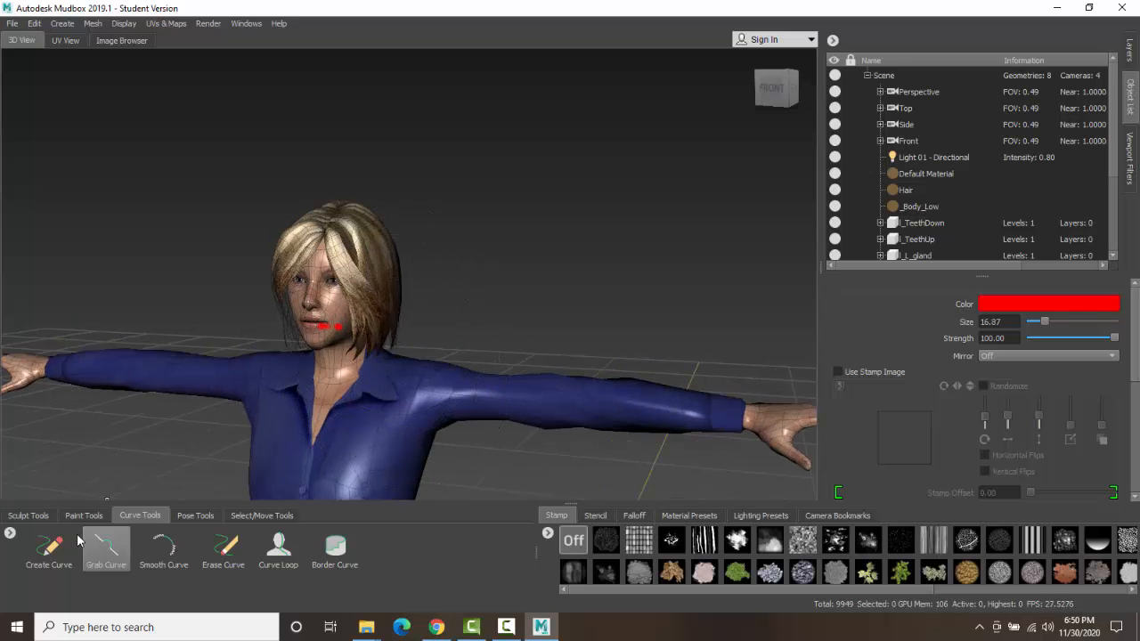
Show the sculpting tools through Freeze and examine the character's figure, face and mesh lines up close
click(39, 515)
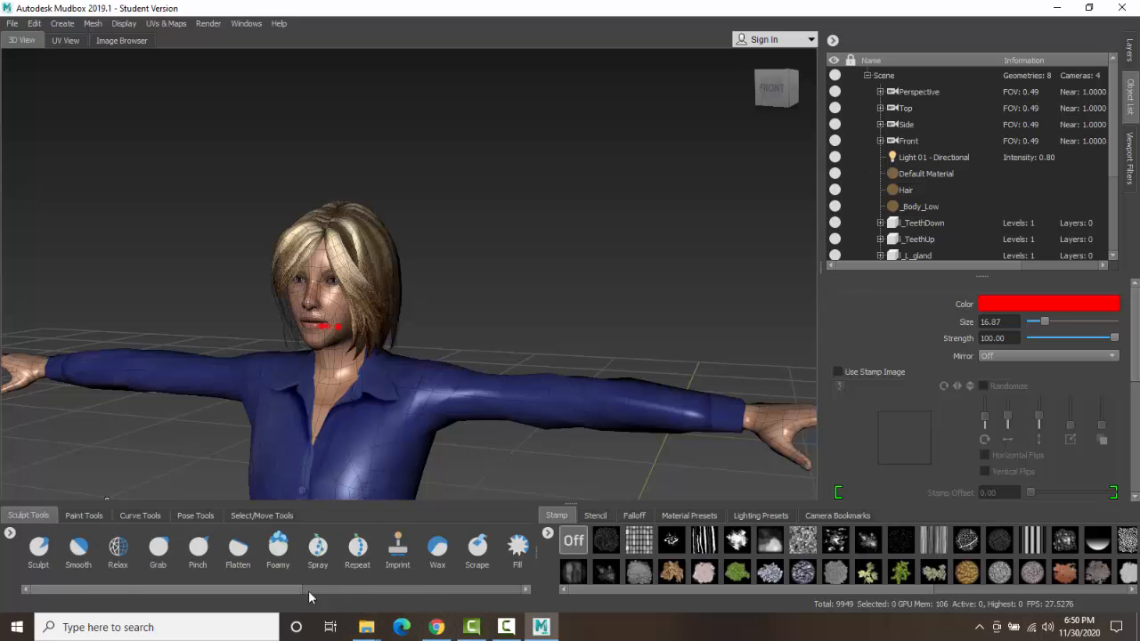
mouse_move(309, 590)
mouse_down()
mouse_move(401, 601)
mouse_move(462, 633)
mouse_up()
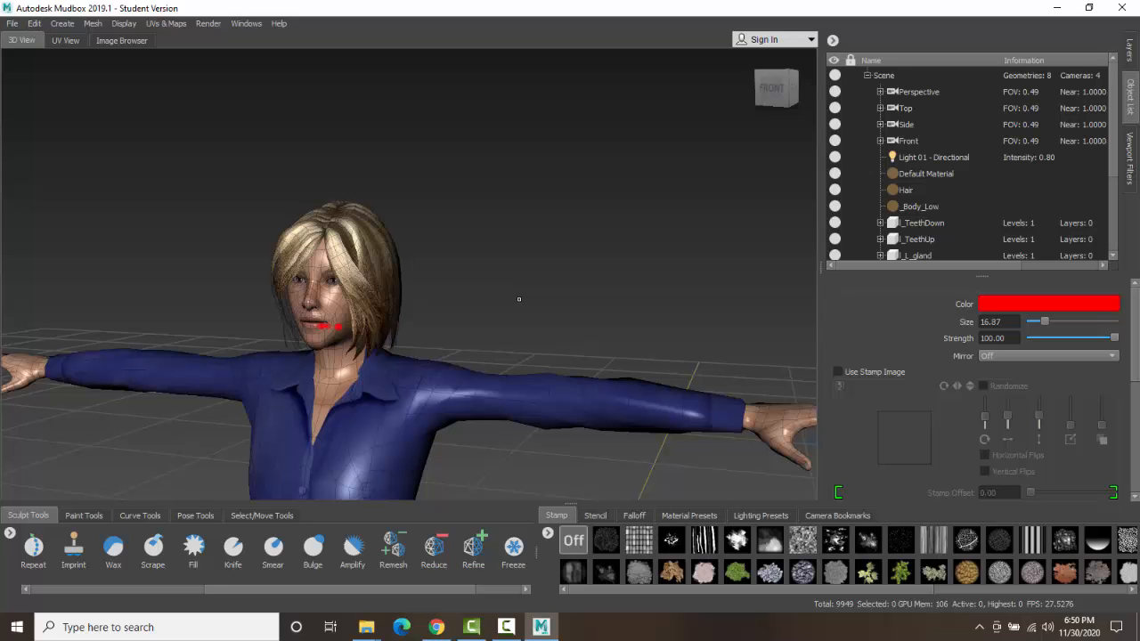
scroll(530, 273, down, 6)
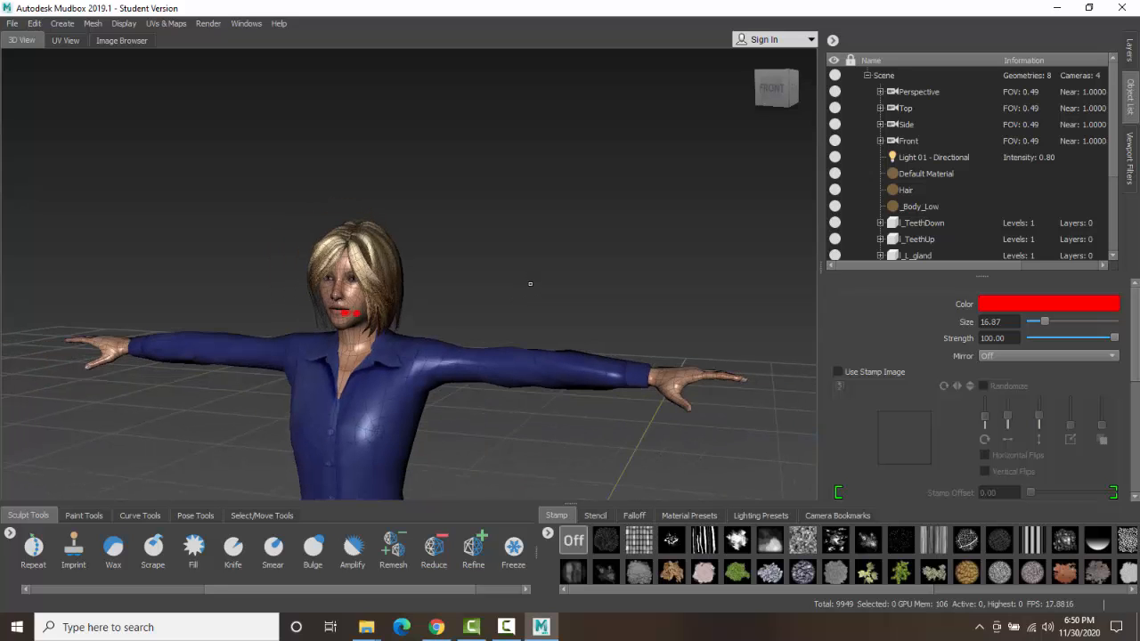
scroll(499, 356, down, 2)
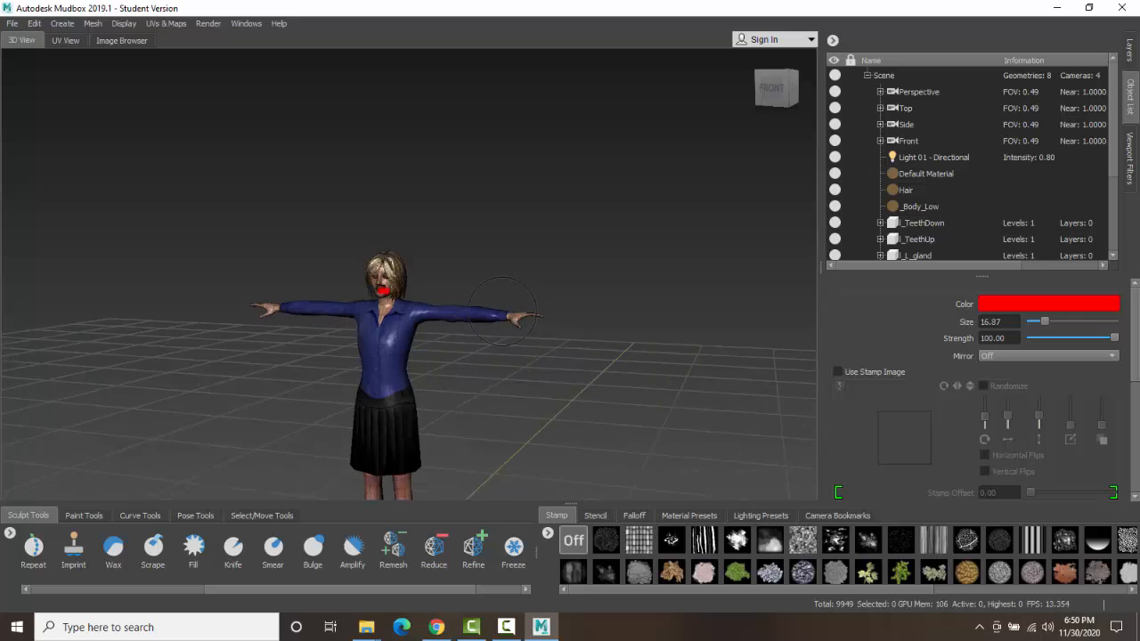
scroll(456, 390, down, 3)
scroll(452, 379, up, 1)
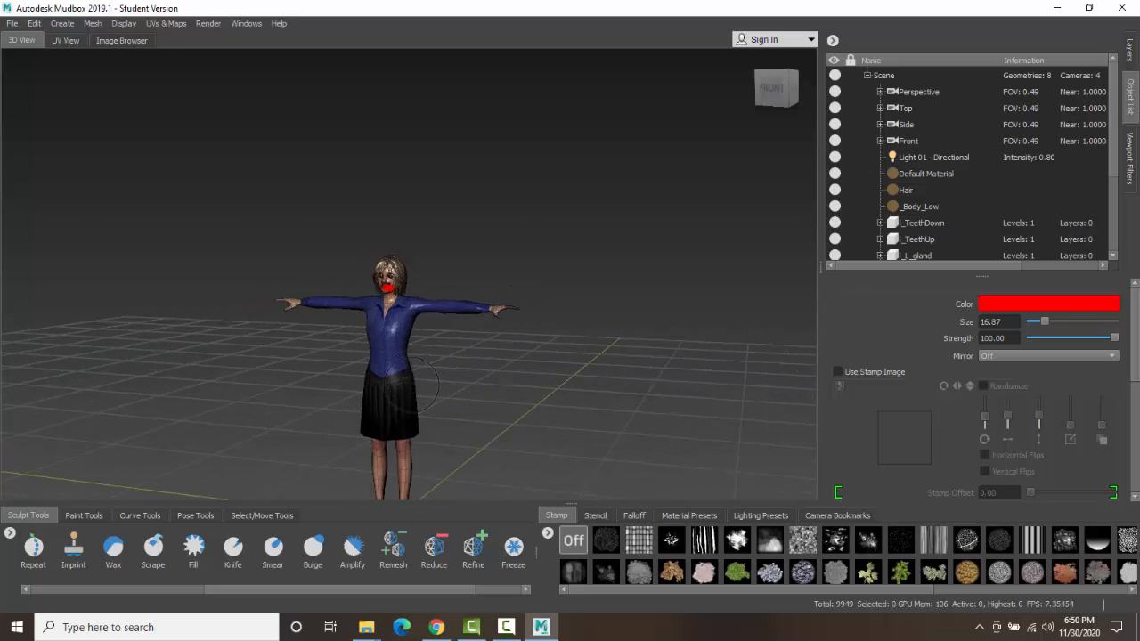
scroll(416, 382, up, 4)
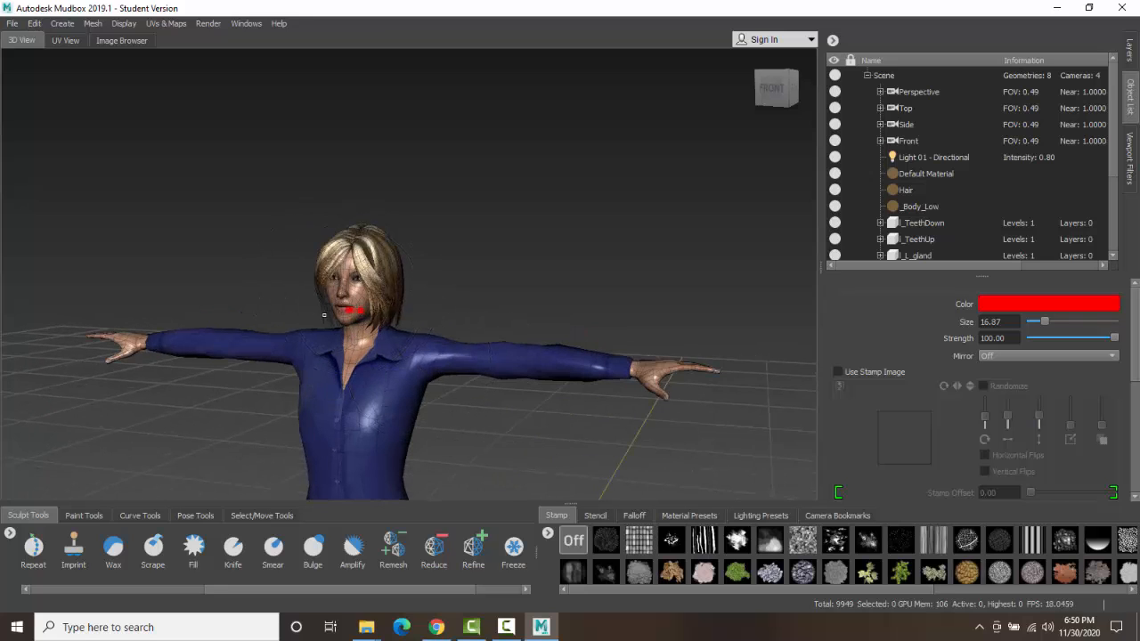
scroll(325, 321, up, 3)
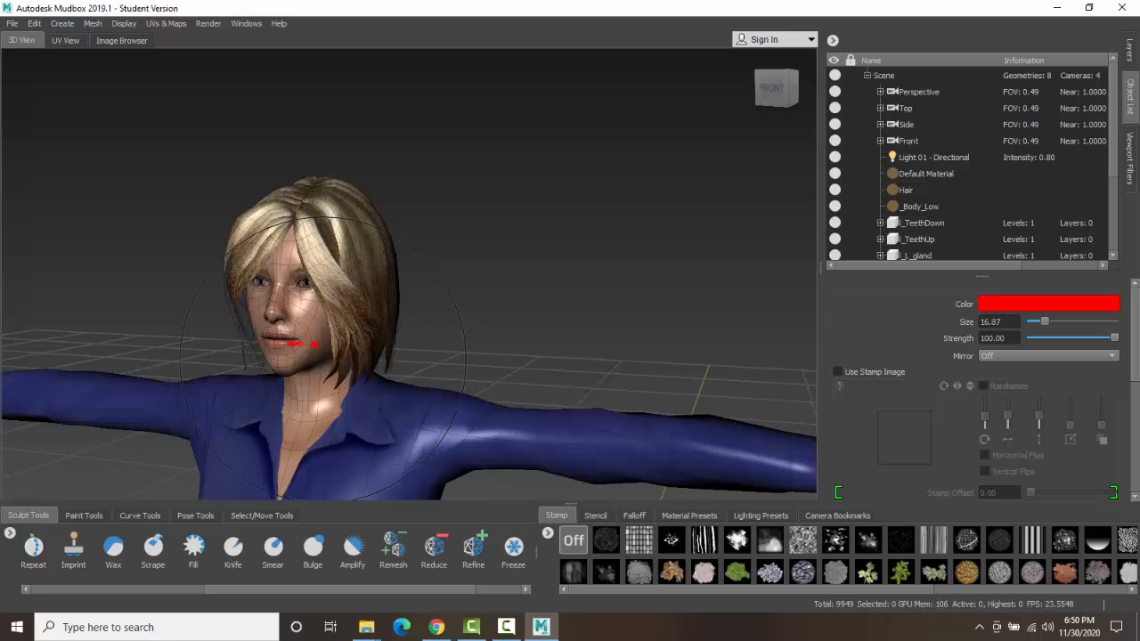
scroll(287, 353, up, 2)
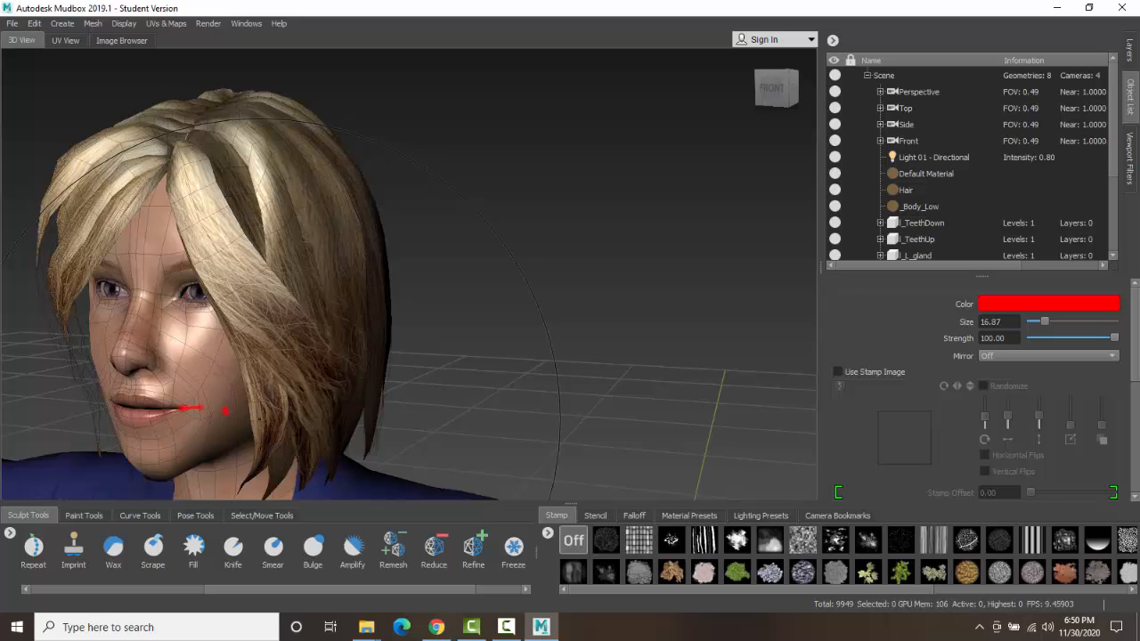
scroll(265, 414, down, 1)
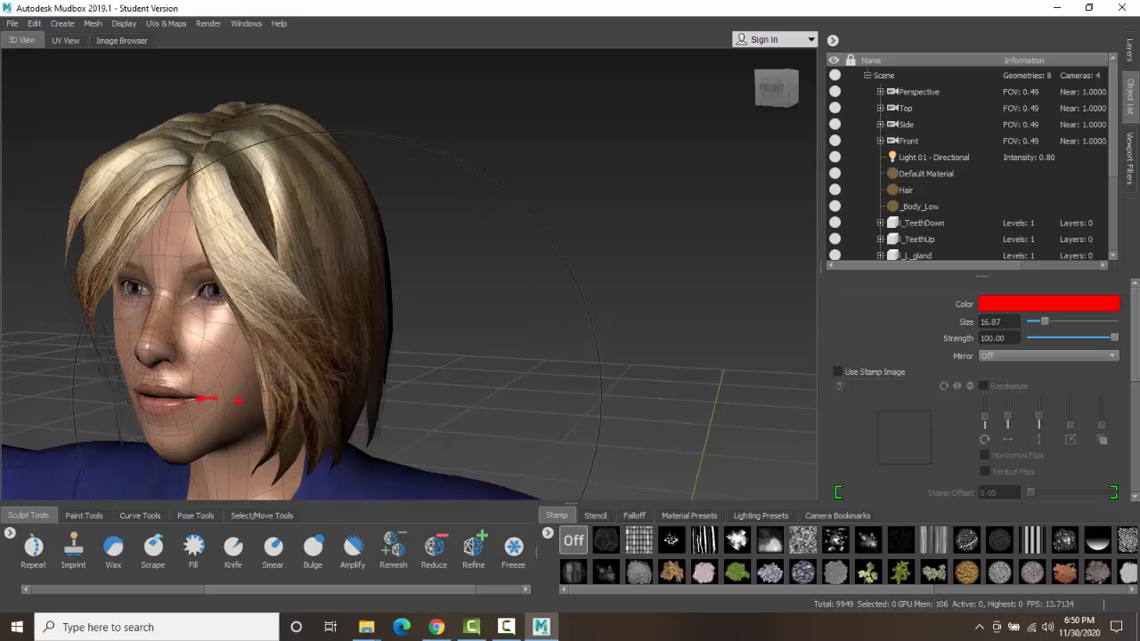
alt+middle_drag(337, 396, 500, 353)
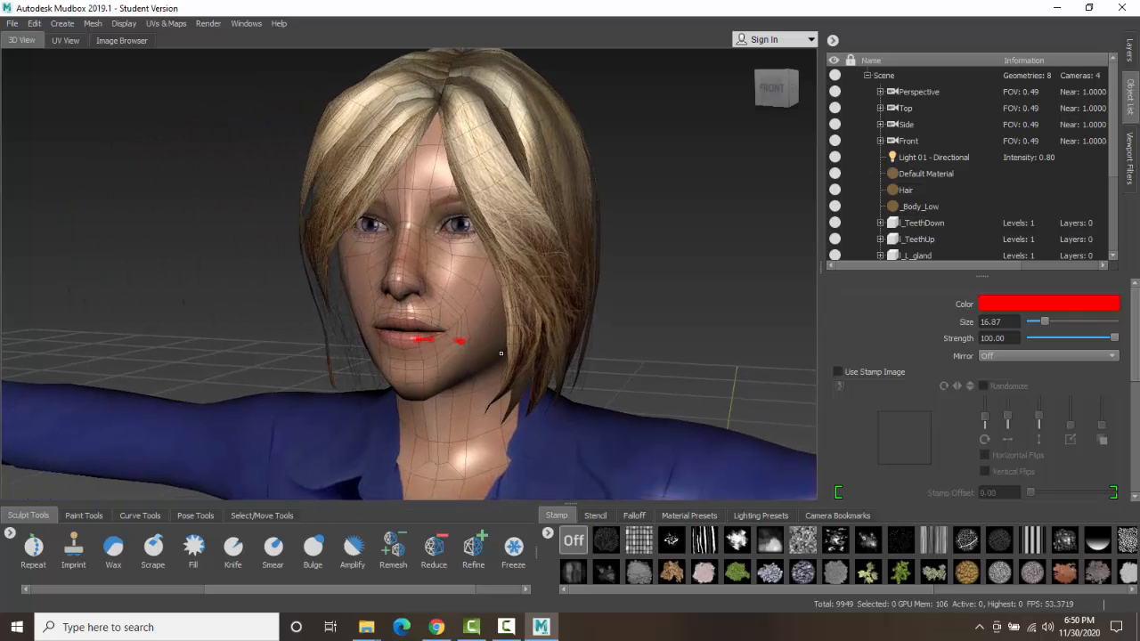